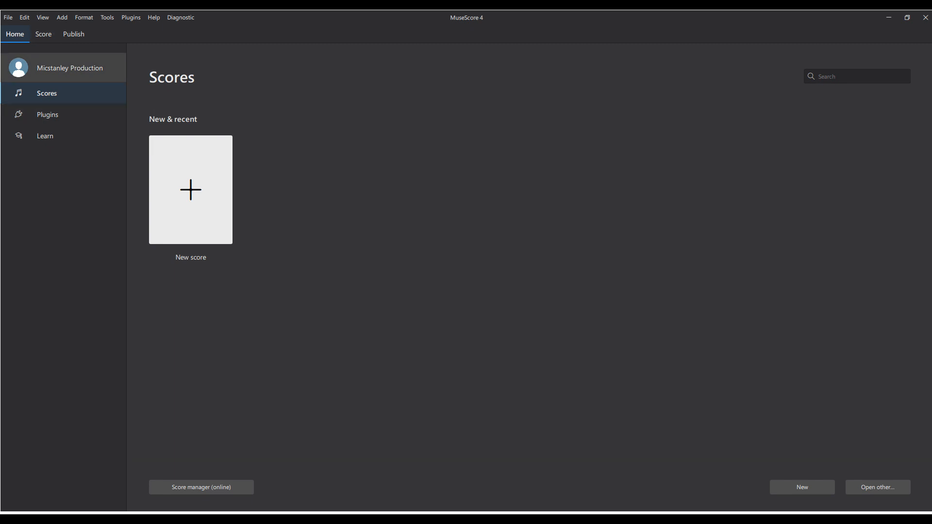
- Examine the account, Scores, Plugins, Learn, Score and Publish sections of the program
{"action": "left_click", "coordinate": [63, 68]}
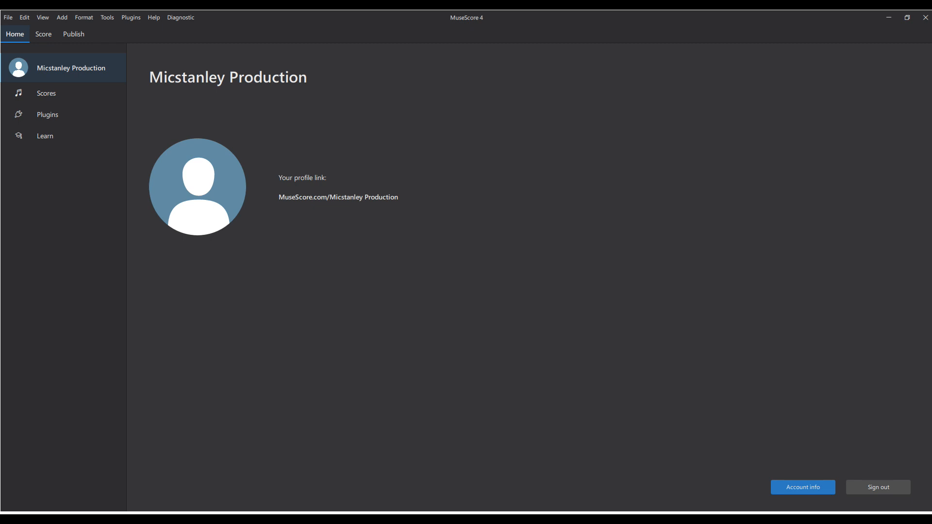
{"action": "left_click", "coordinate": [46, 93]}
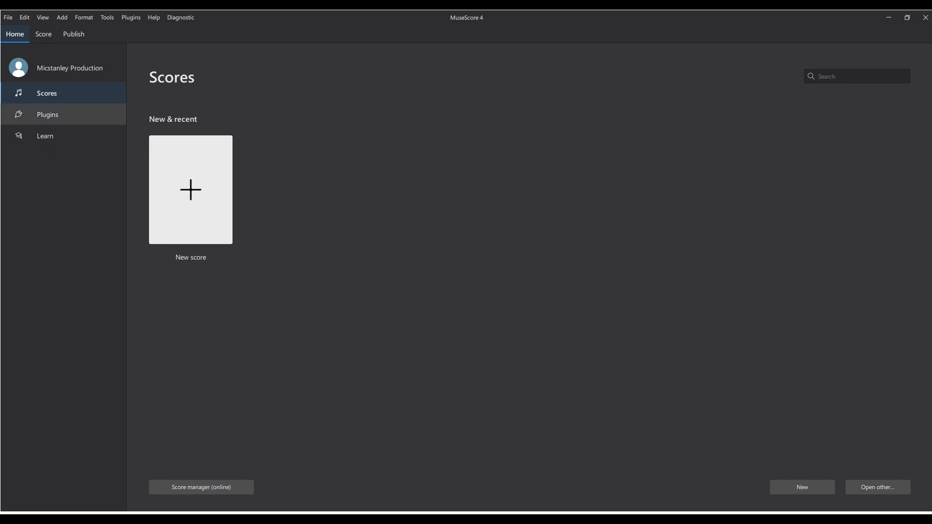
{"action": "left_click", "coordinate": [48, 115]}
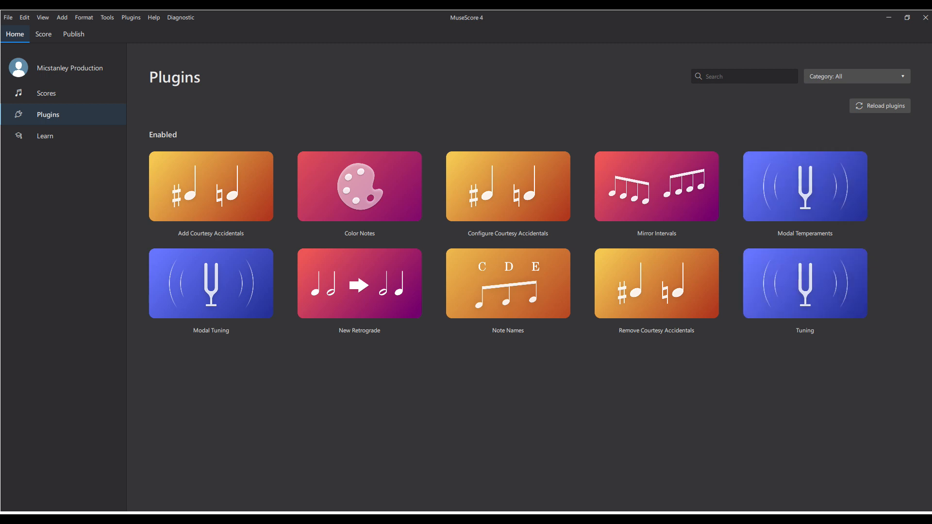
{"action": "left_click", "coordinate": [45, 136]}
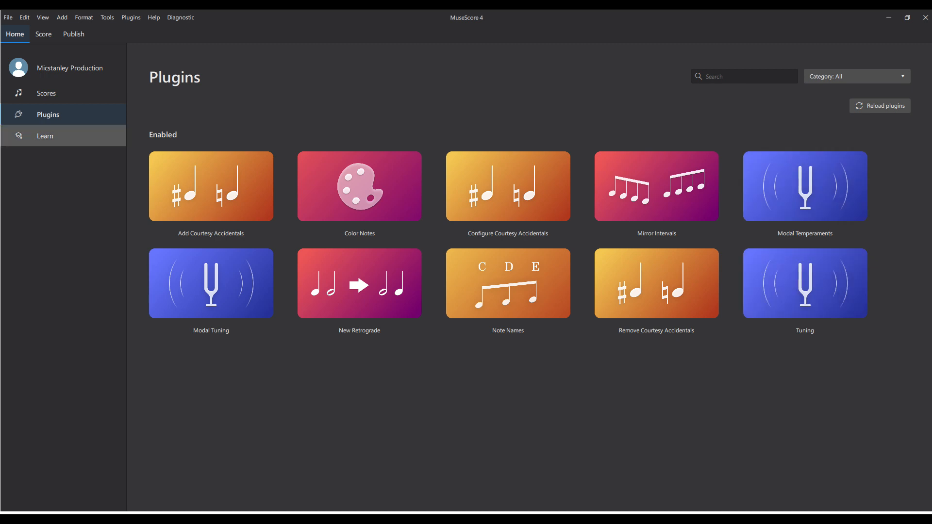
{"action": "left_click", "coordinate": [211, 117]}
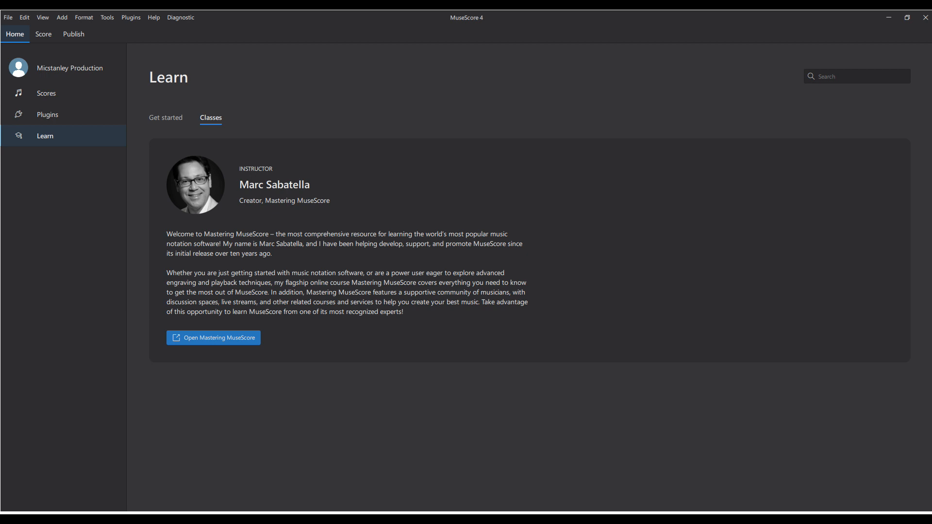
{"action": "left_click", "coordinate": [46, 93]}
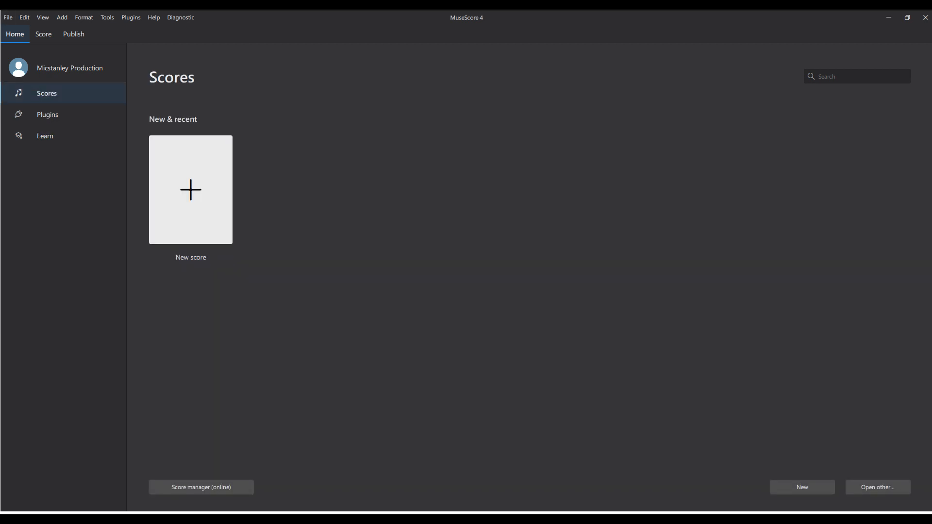
{"action": "left_click", "coordinate": [44, 34]}
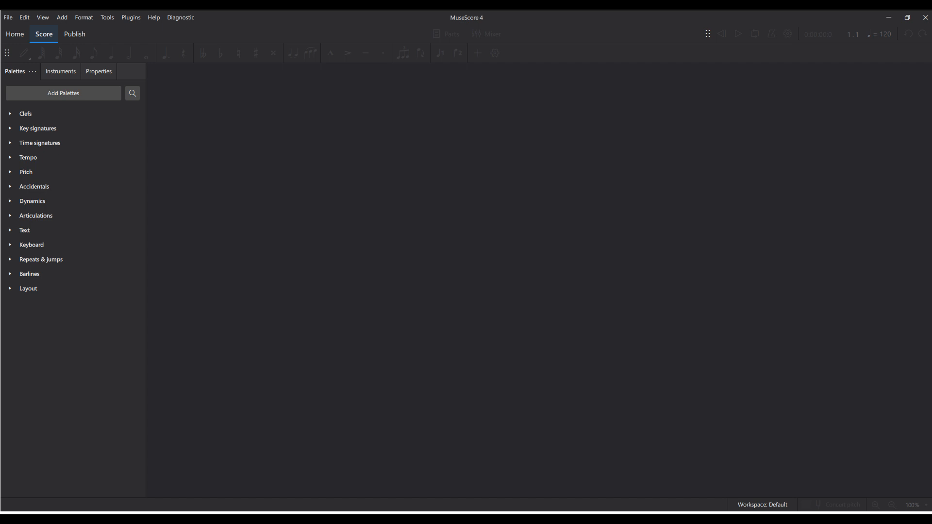
{"action": "left_click", "coordinate": [74, 34]}
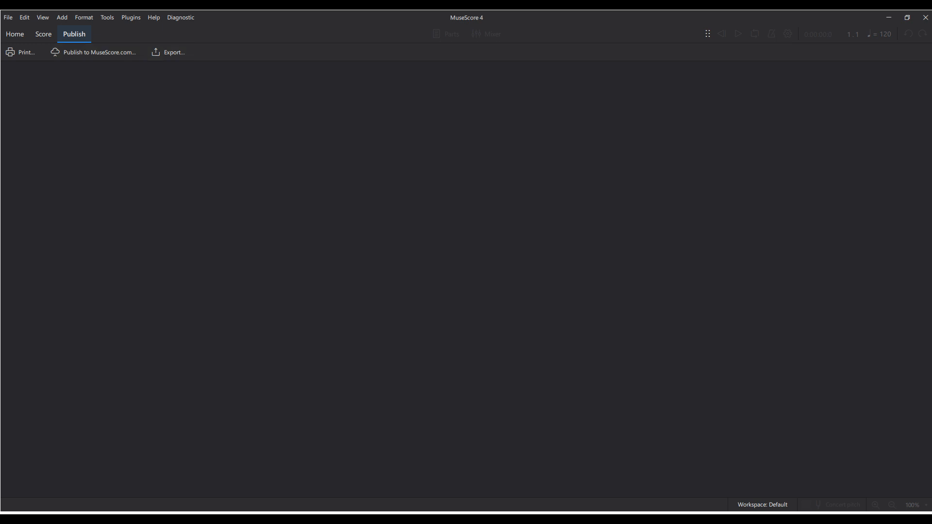
{"action": "left_click", "coordinate": [15, 34]}
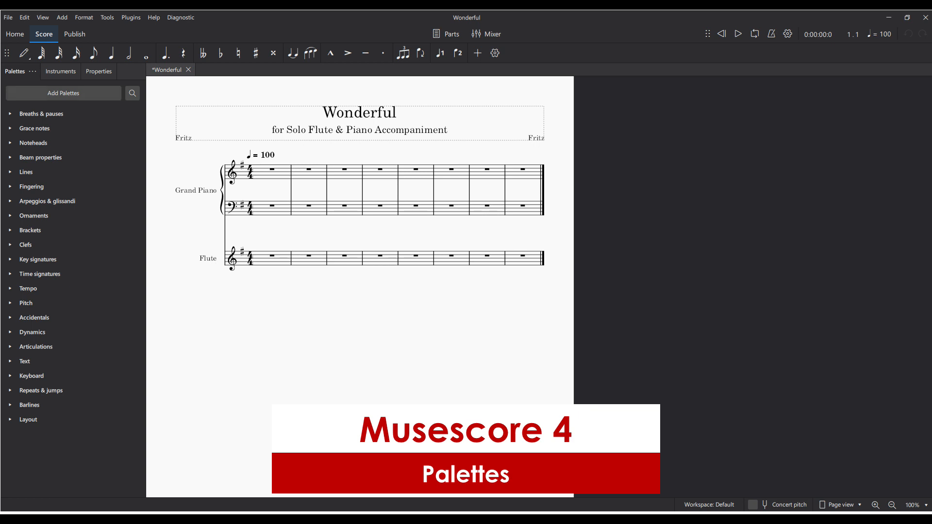
- View the available Layout elements and save the Wonderful score
{"action": "left_click", "coordinate": [10, 419]}
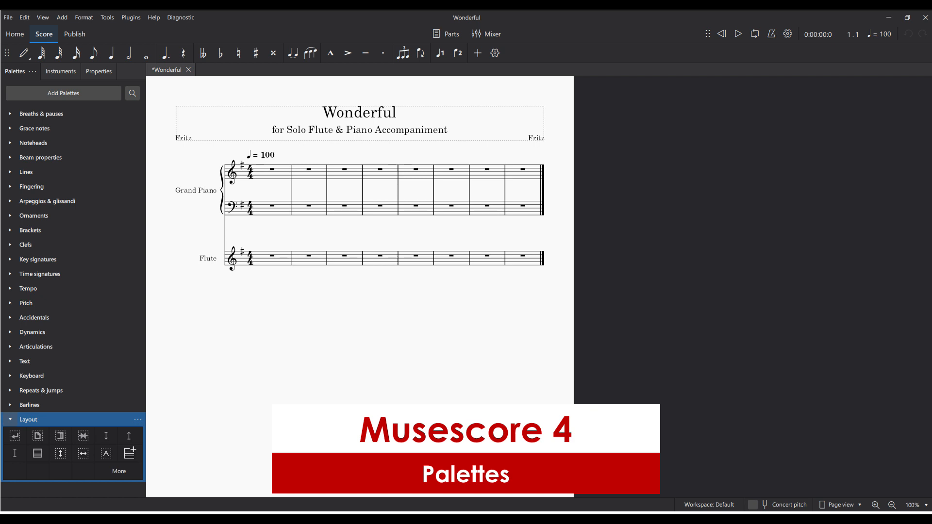
{"action": "left_click", "coordinate": [10, 419]}
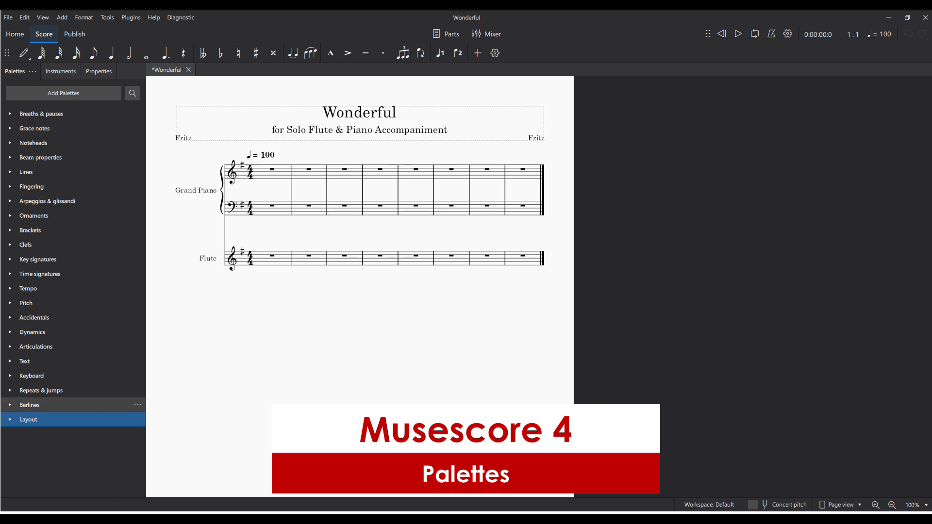
{"action": "key", "text": "ctrl+s"}
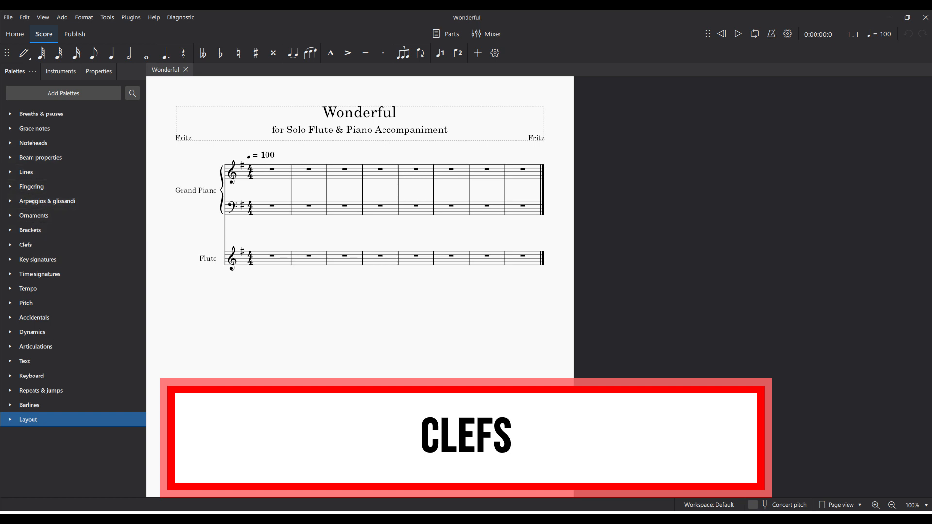
- Try the alto, bass and percussion clefs on the Grand Piano's upper staff and restore its treble clef
{"action": "left_click", "coordinate": [232, 173]}
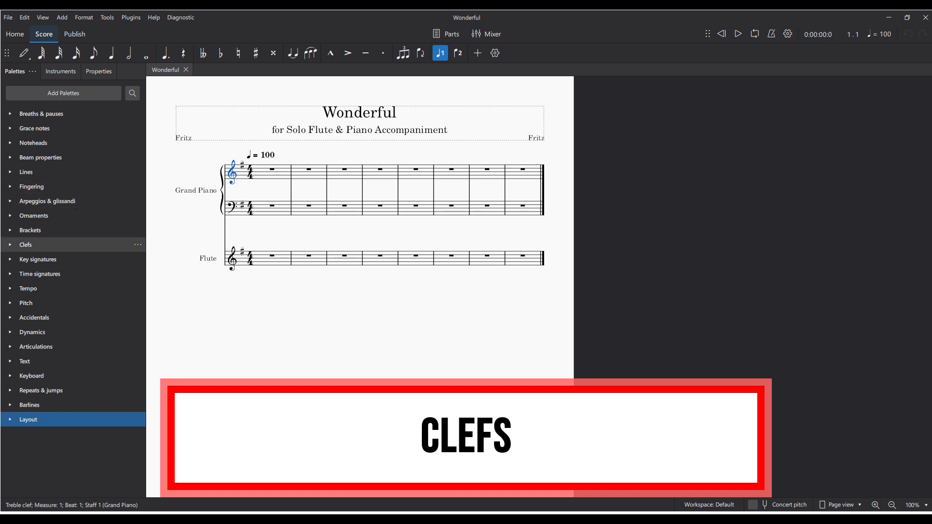
{"action": "left_click", "coordinate": [9, 244]}
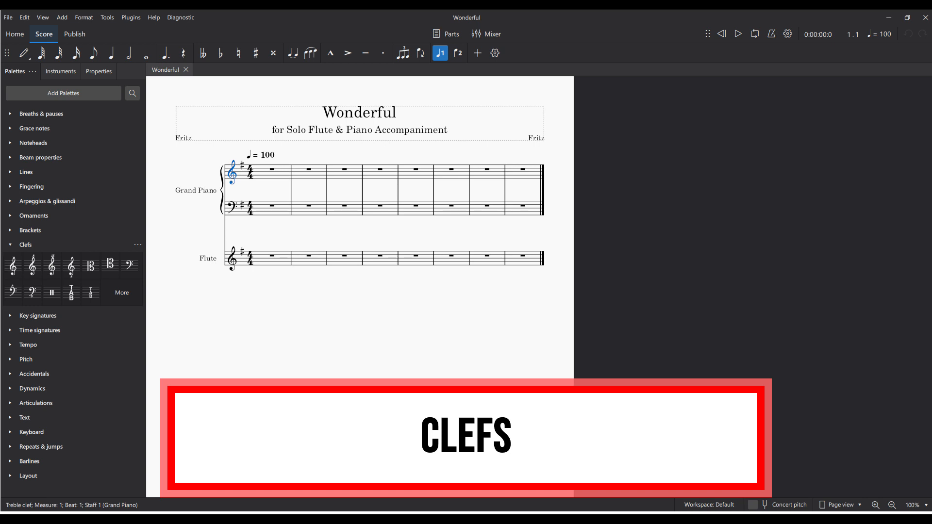
{"action": "left_click", "coordinate": [232, 208]}
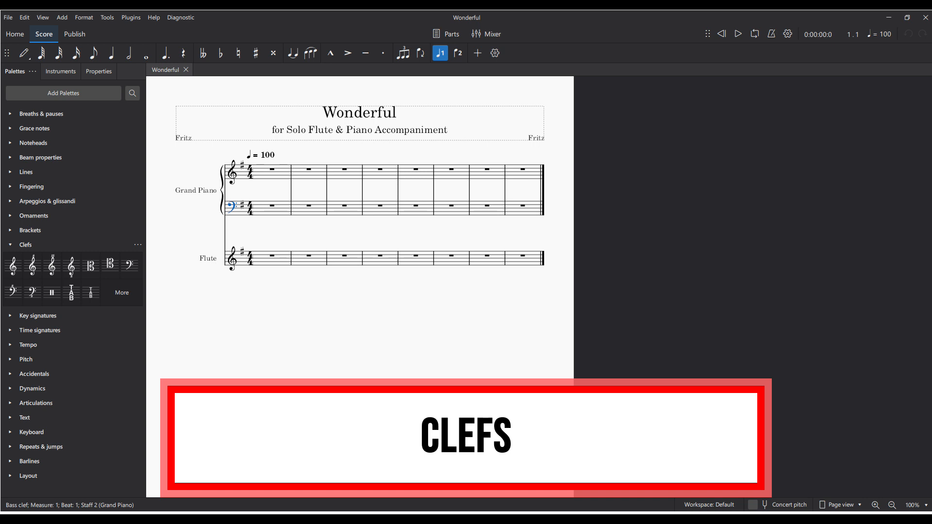
{"action": "left_click", "coordinate": [232, 173]}
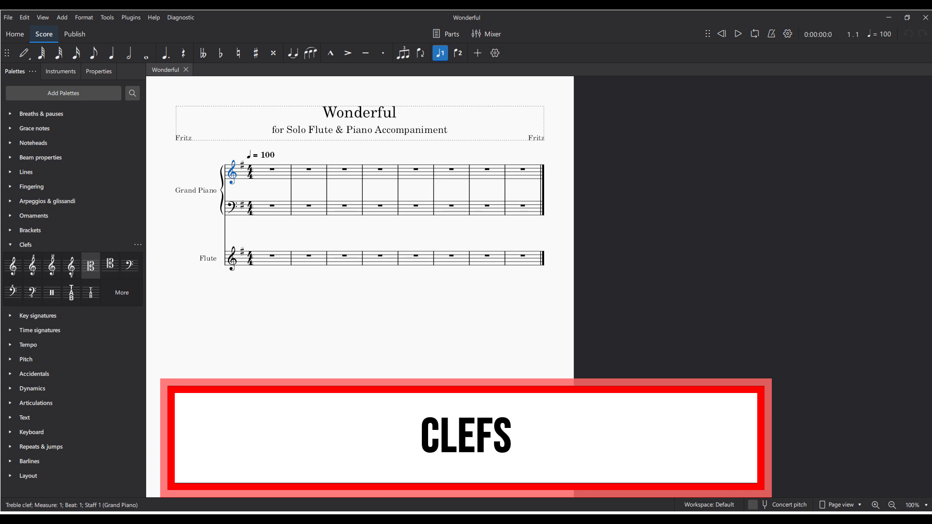
{"action": "left_click", "coordinate": [91, 265]}
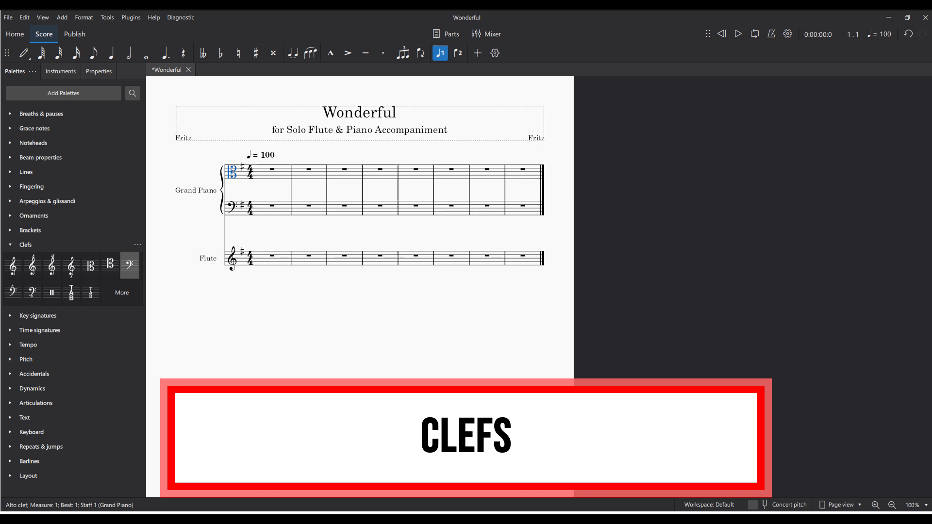
{"action": "left_click", "coordinate": [129, 266]}
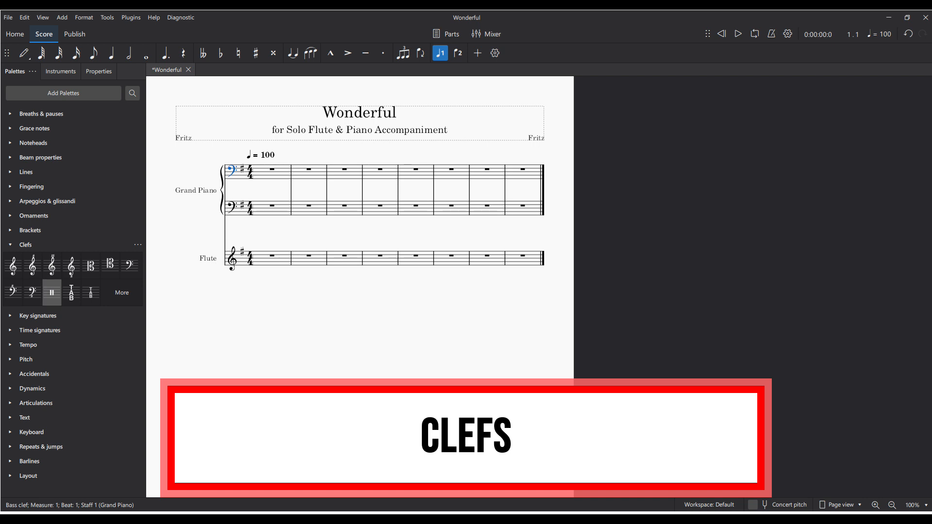
{"action": "left_click", "coordinate": [52, 292]}
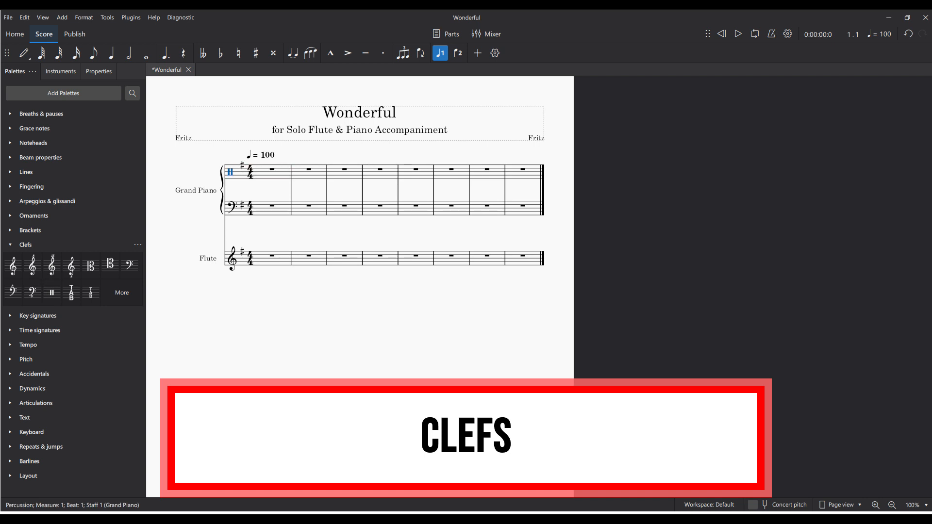
{"action": "left_click", "coordinate": [122, 293]}
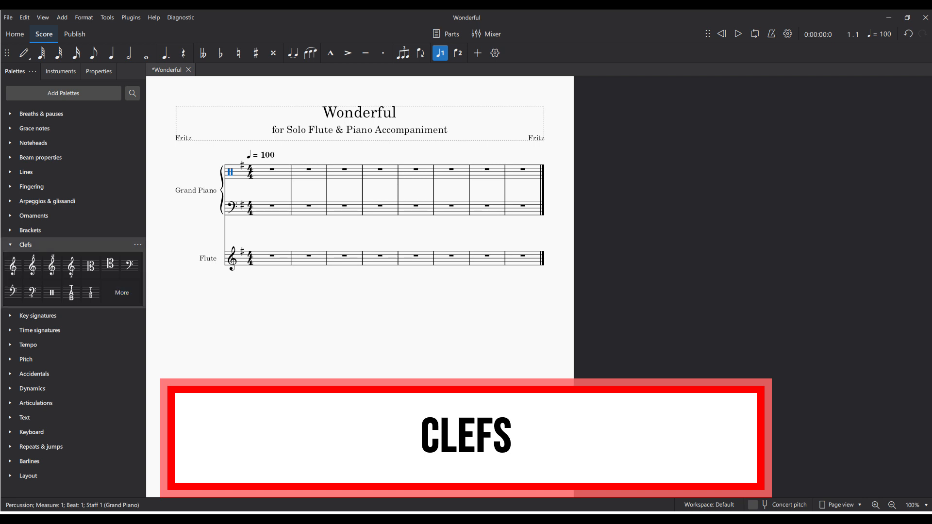
{"action": "left_click_drag", "start_coordinate": [14, 265], "coordinate": [231, 172]}
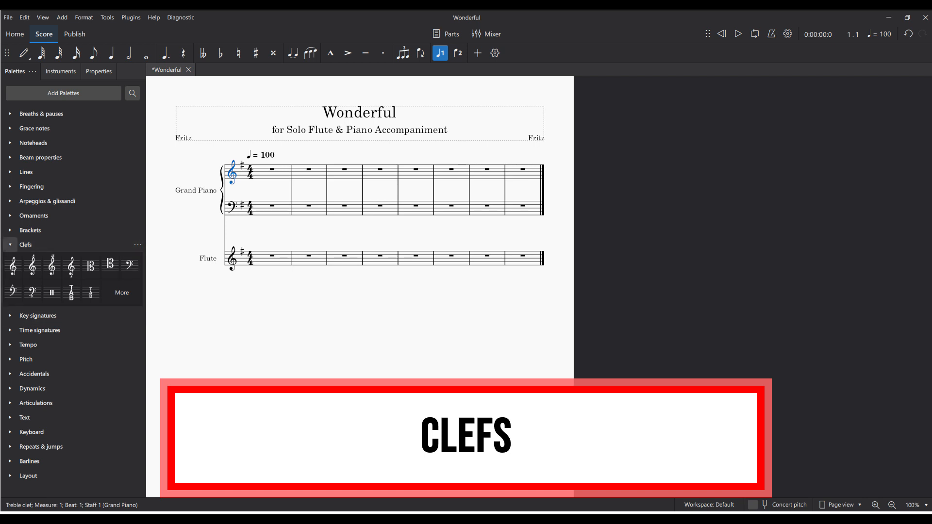
{"action": "left_click", "coordinate": [10, 245]}
- Enter the quarter notes C, D, E, D in measure 1 of the Grand Piano's upper staff
{"action": "left_click", "coordinate": [280, 173]}
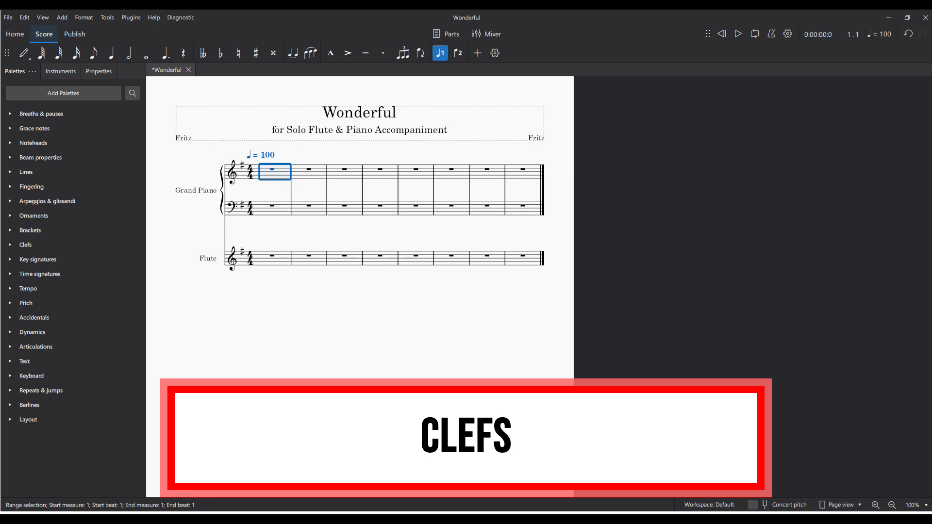
{"action": "key", "text": "n"}
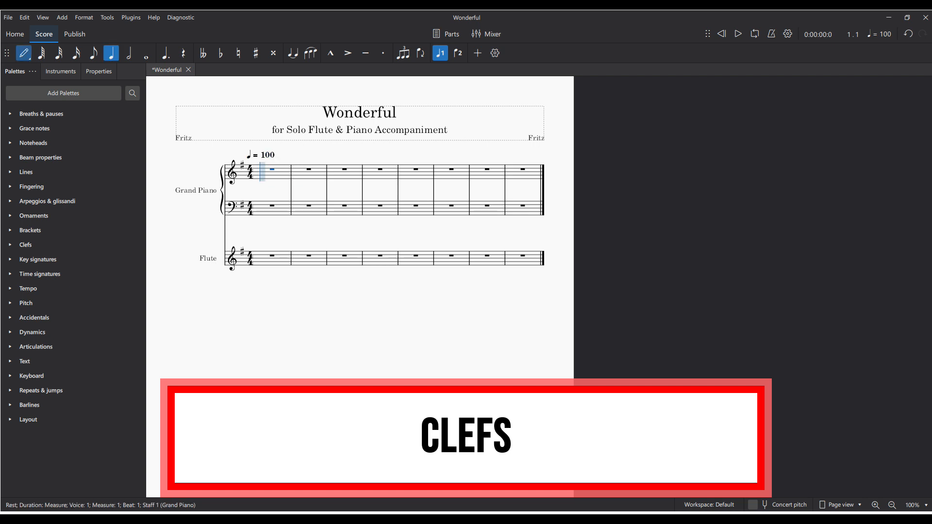
{"action": "key", "text": "c"}
{"action": "key", "text": "d"}
{"action": "key", "text": "e"}
{"action": "key", "text": "d"}
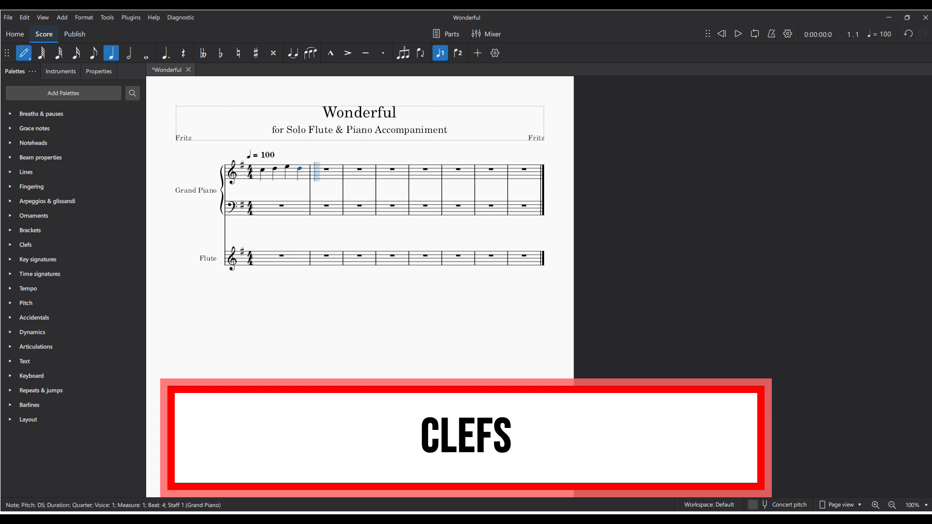
{"action": "key", "text": "Escape"}
- Enter four G quarter notes in measure 2 of the Grand Piano's upper staff
{"action": "left_click", "coordinate": [327, 174]}
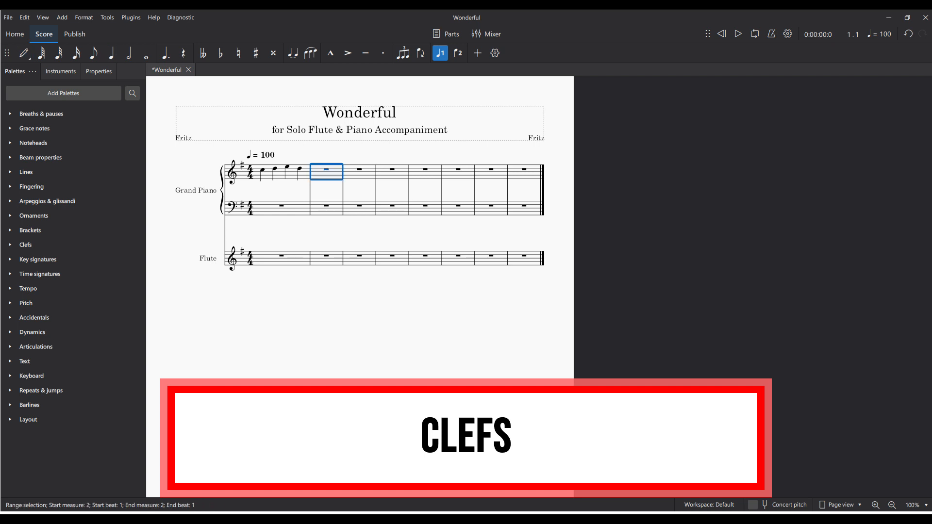
{"action": "key", "text": "n"}
{"action": "key", "text": "g"}
{"action": "key", "text": "g"}
{"action": "key", "text": "g"}
{"action": "key", "text": "g"}
{"action": "key", "text": "Escape"}
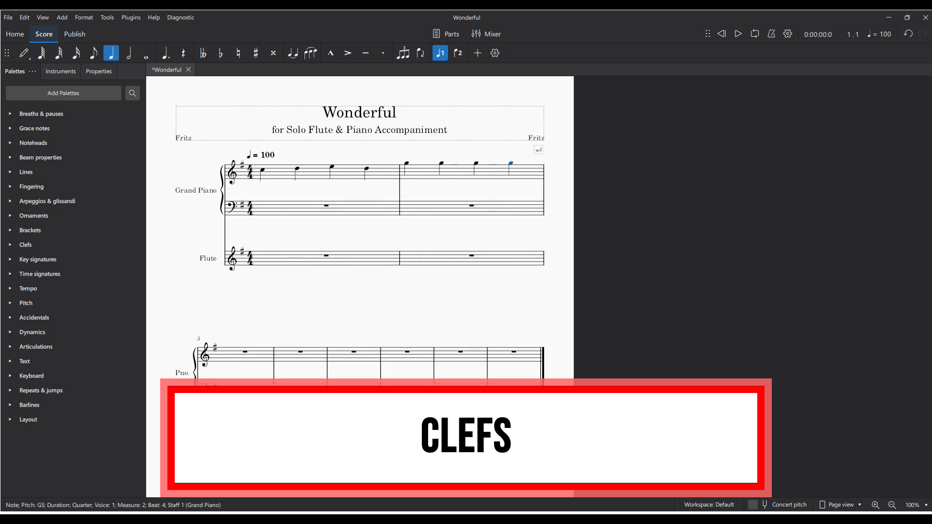
- Transpose the four G notes in measure 2 down two octaves
{"action": "left_click", "coordinate": [458, 172]}
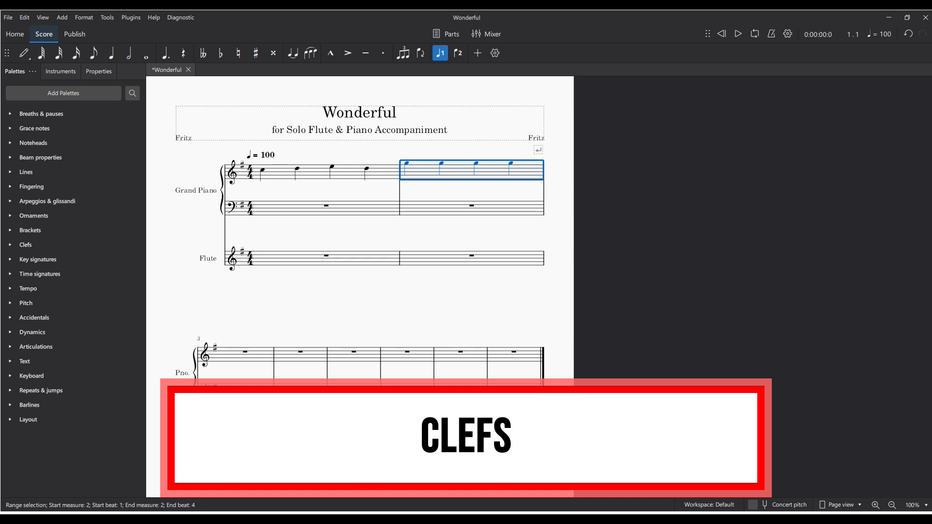
{"action": "key", "text": "ctrl+Down"}
{"action": "key", "text": "ctrl+Down"}
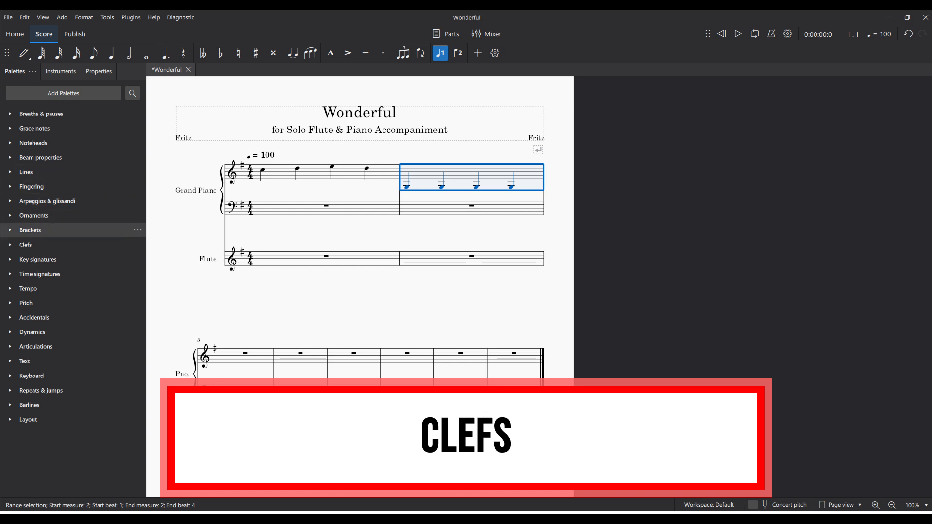
- Apply a bass clef from measure 2 on the Grand Piano's upper staff
{"action": "left_click", "coordinate": [10, 245]}
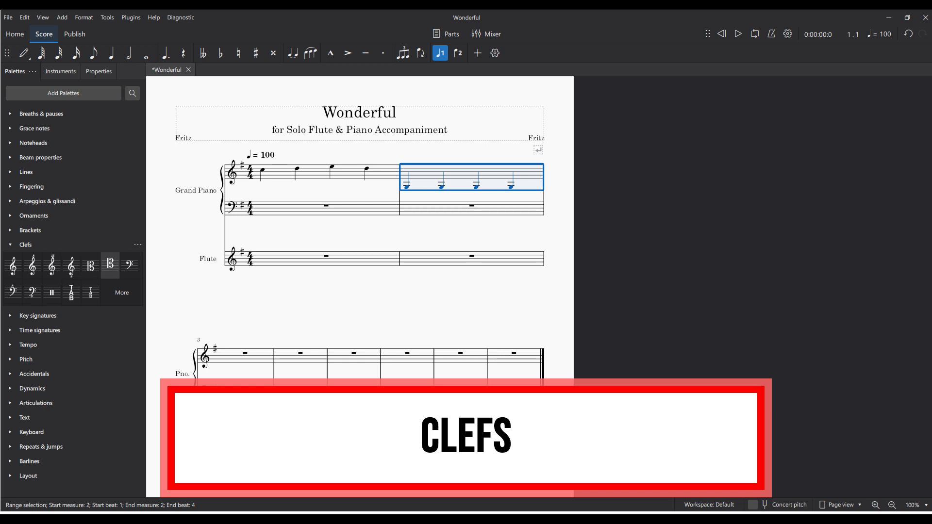
{"action": "mouse_move", "coordinate": [130, 266]}
{"action": "left_mouse_down"}
{"action": "mouse_move", "coordinate": [427, 174]}
{"action": "mouse_move", "coordinate": [146, 253]}
{"action": "mouse_move", "coordinate": [129, 266]}
{"action": "left_mouse_up"}
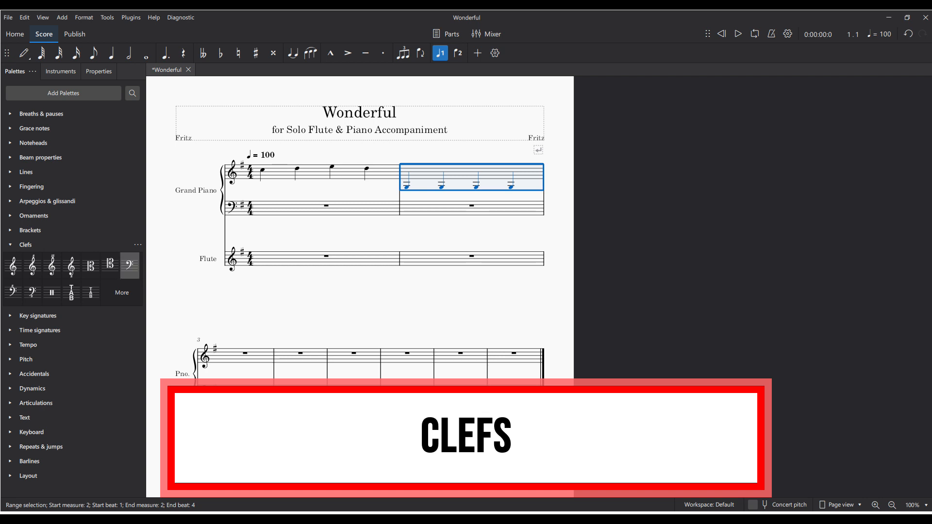
{"action": "left_click", "coordinate": [130, 265]}
{"action": "key", "text": "Escape"}
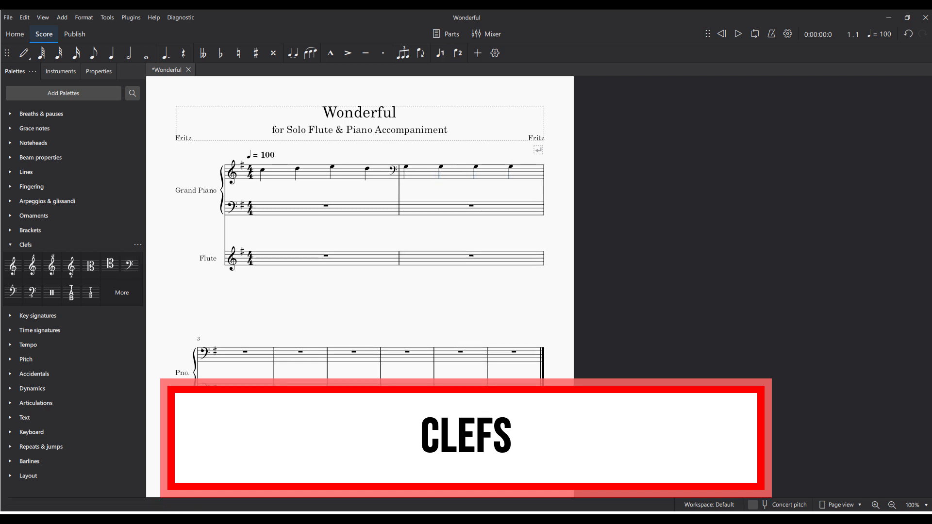
- Play back the melody from the first note of measure 1, and close the list of clefs
{"action": "left_click", "coordinate": [262, 170]}
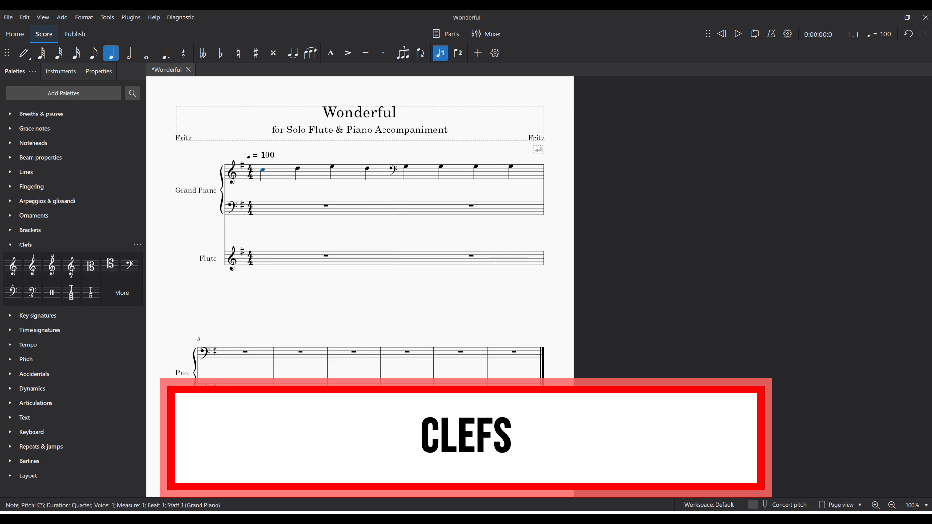
{"action": "key", "text": "space"}
{"action": "key", "text": "space"}
{"action": "key", "text": "Escape"}
{"action": "left_click", "coordinate": [10, 244]}
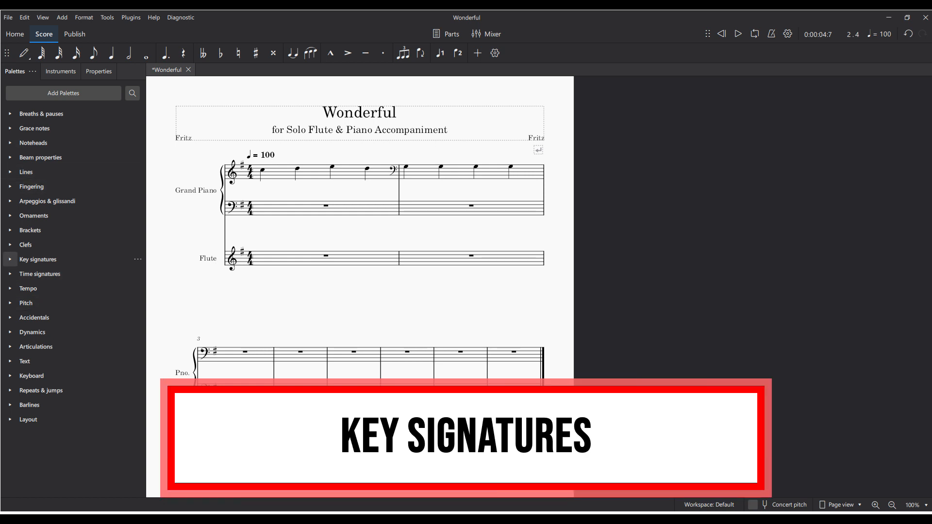
- Change the opening key signature on all staves to two sharps, then three sharps, and finally one flat
{"action": "left_click", "coordinate": [10, 259]}
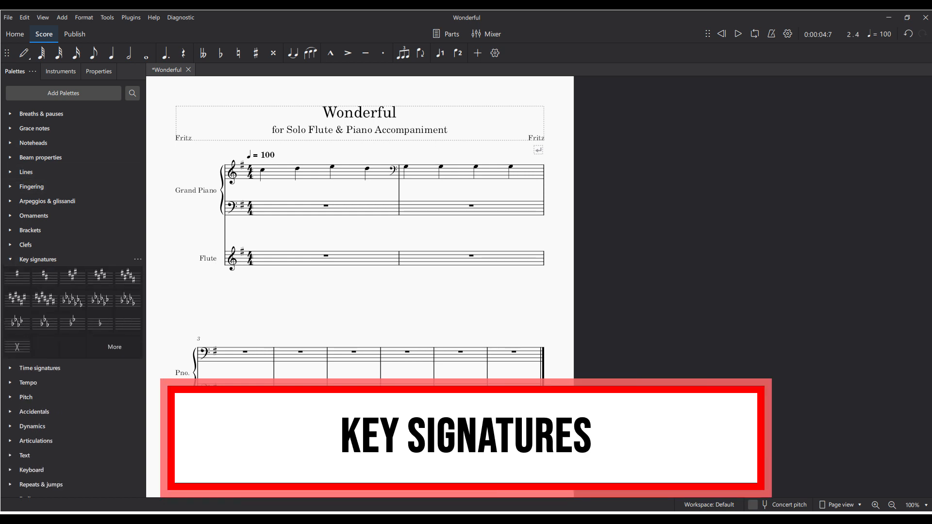
{"action": "left_click", "coordinate": [241, 166]}
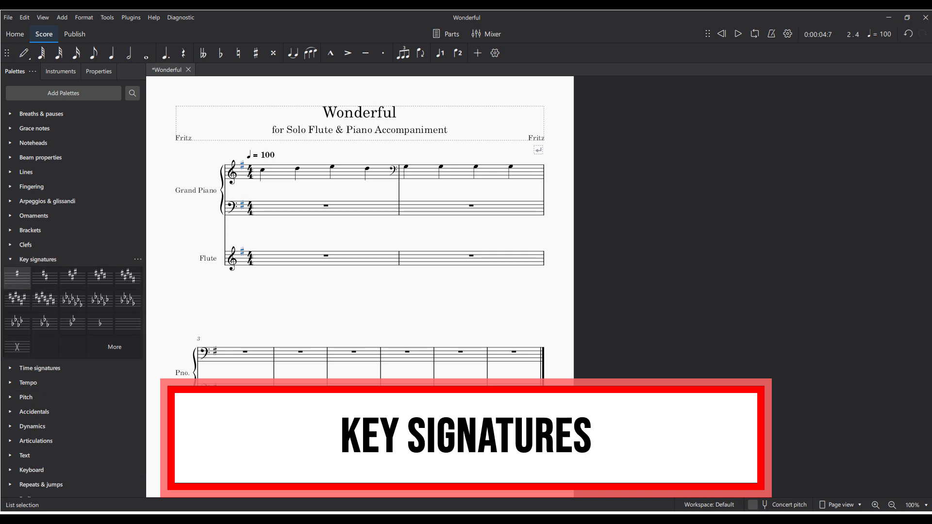
{"action": "left_click", "coordinate": [45, 277]}
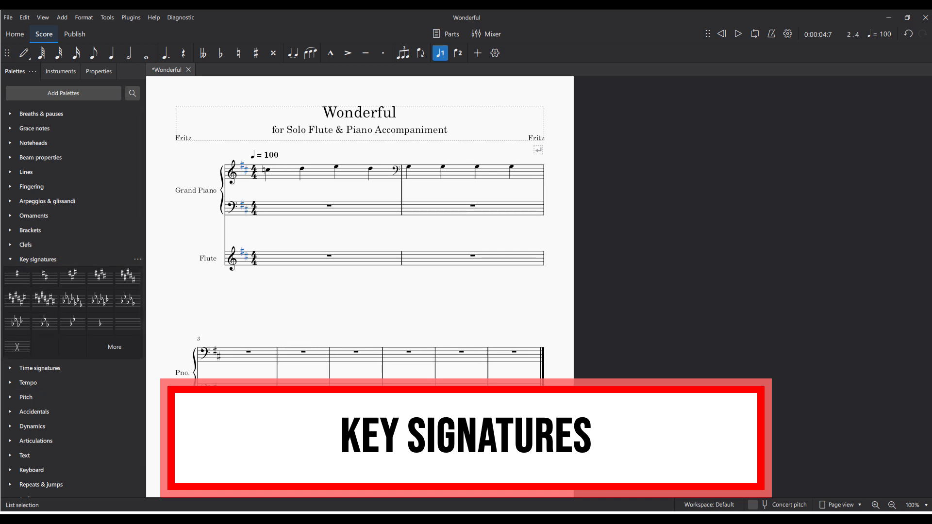
{"action": "left_click", "coordinate": [72, 276]}
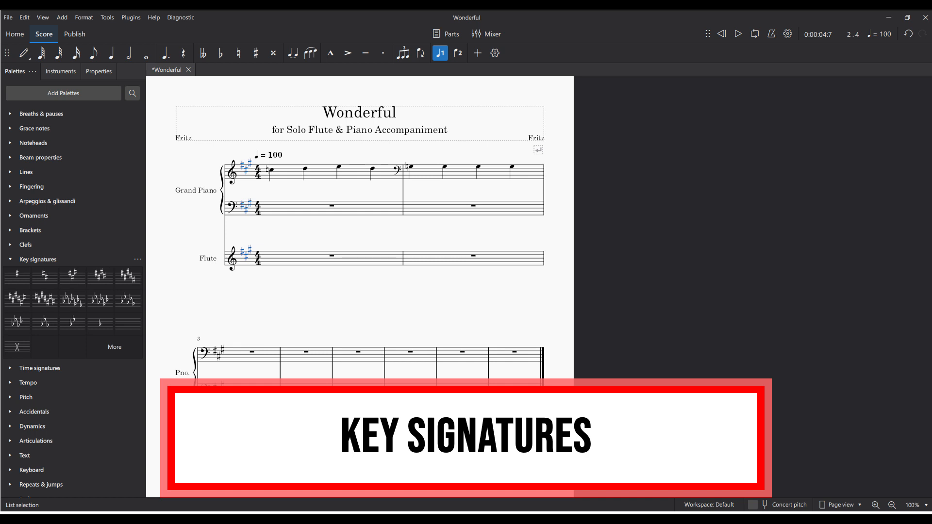
{"action": "left_click", "coordinate": [100, 322]}
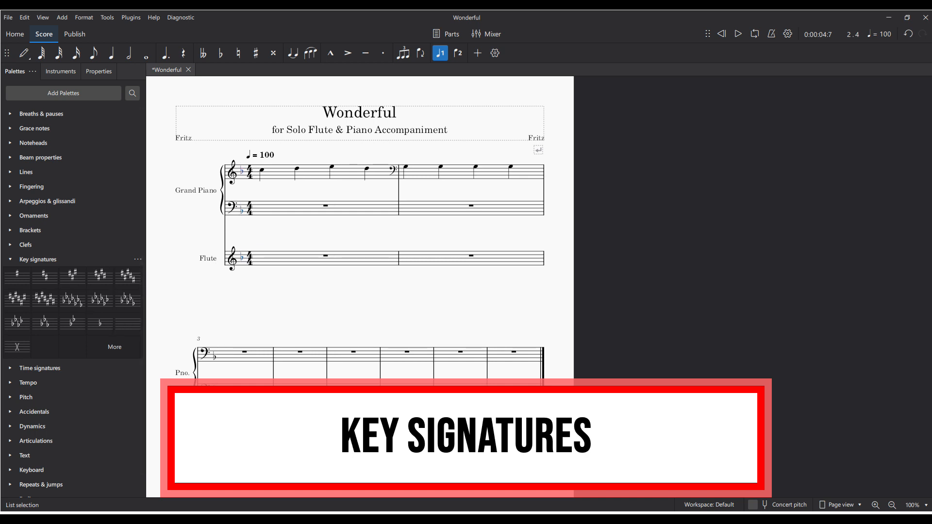
- Enter quarter notes A D C B in measure 3 and A G F F in measure 4 of the Grand Piano's upper staff
{"action": "left_click", "coordinate": [253, 356]}
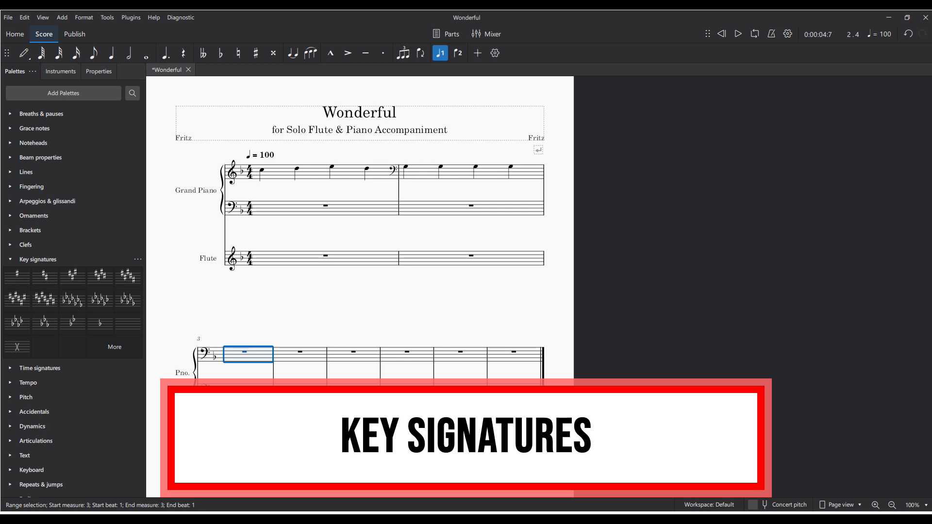
{"action": "key", "text": "n"}
{"action": "key", "text": "a"}
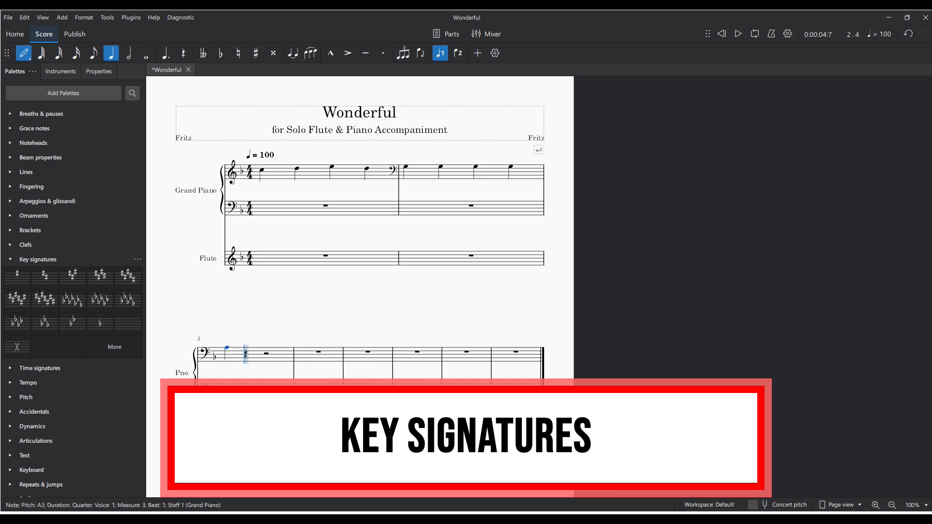
{"action": "key", "text": "d"}
{"action": "key", "text": "c"}
{"action": "key", "text": "b"}
{"action": "key", "text": "a"}
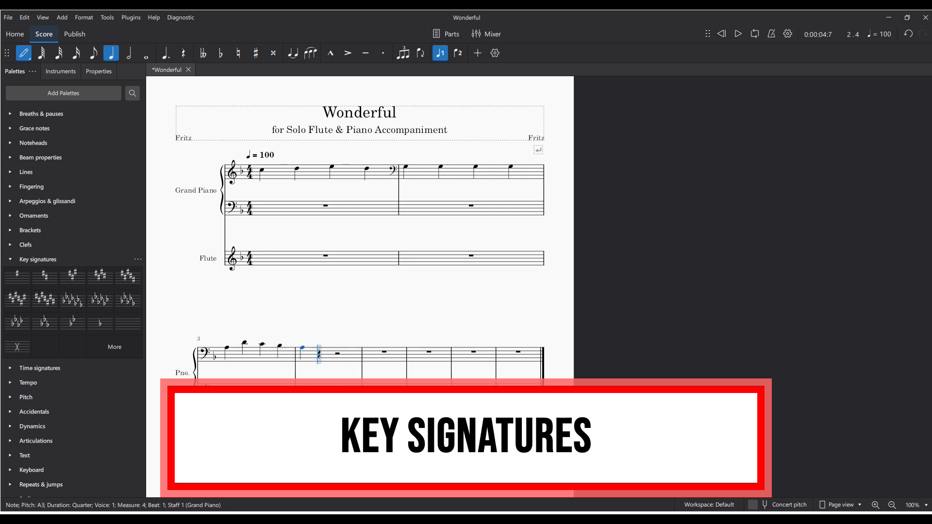
{"action": "key", "text": "g"}
{"action": "key", "text": "f"}
{"action": "key", "text": "f"}
{"action": "key", "text": "Escape"}
- Apply a two-flat key signature to measures 3 and 4 only, and close the list of key signatures
{"action": "left_click", "coordinate": [269, 357]}
{"action": "left_click", "coordinate": [326, 357], "text": "shift"}
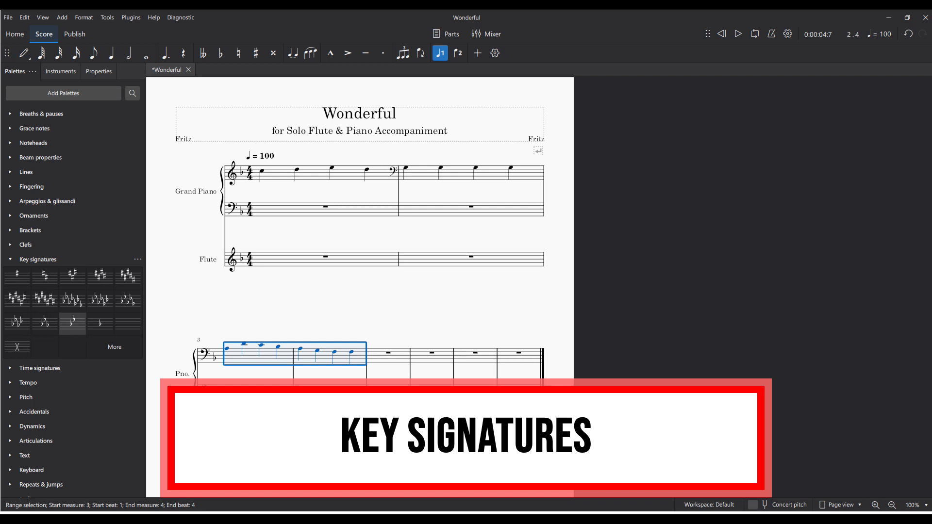
{"action": "left_click", "coordinate": [72, 323]}
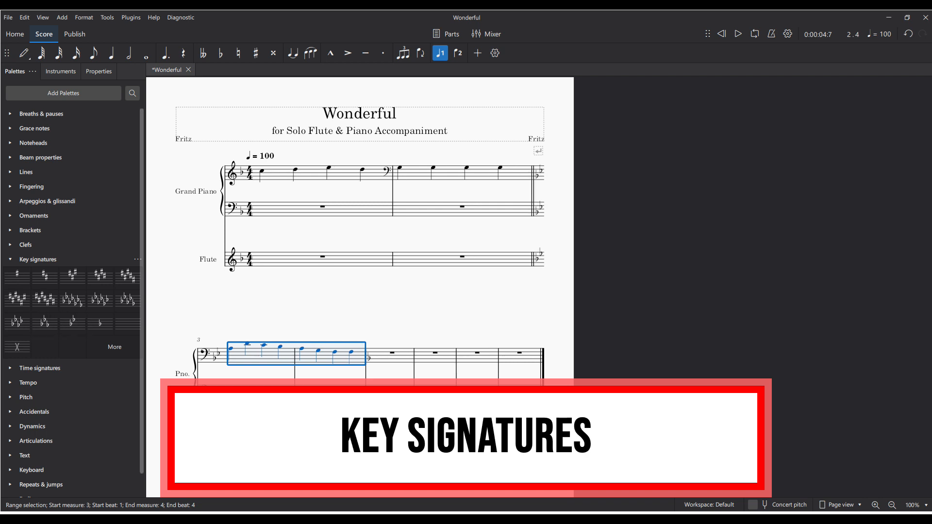
{"action": "key", "text": "Escape"}
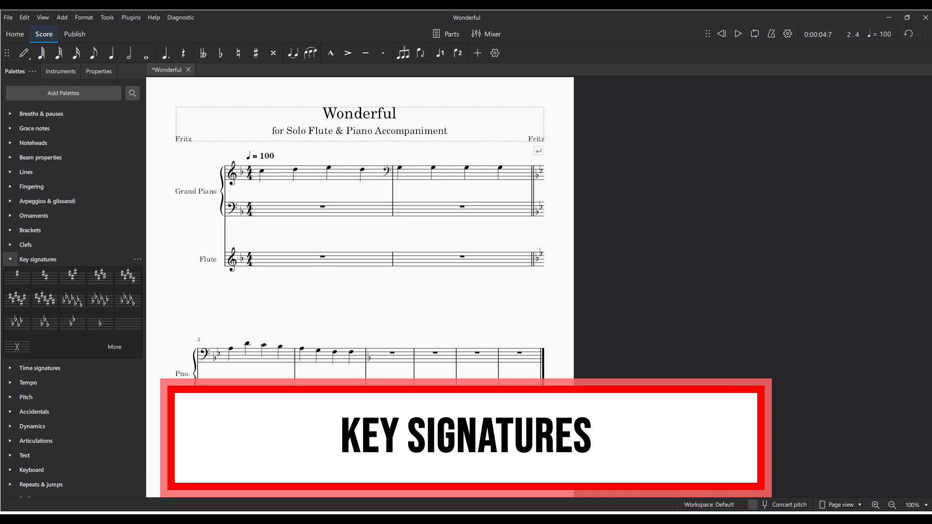
{"action": "left_click", "coordinate": [38, 259]}
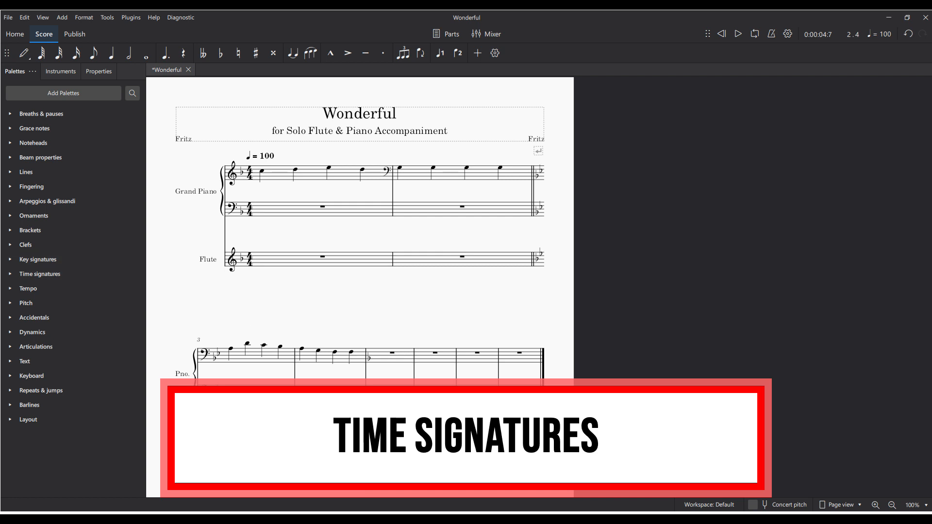
{"action": "left_click", "coordinate": [250, 172]}
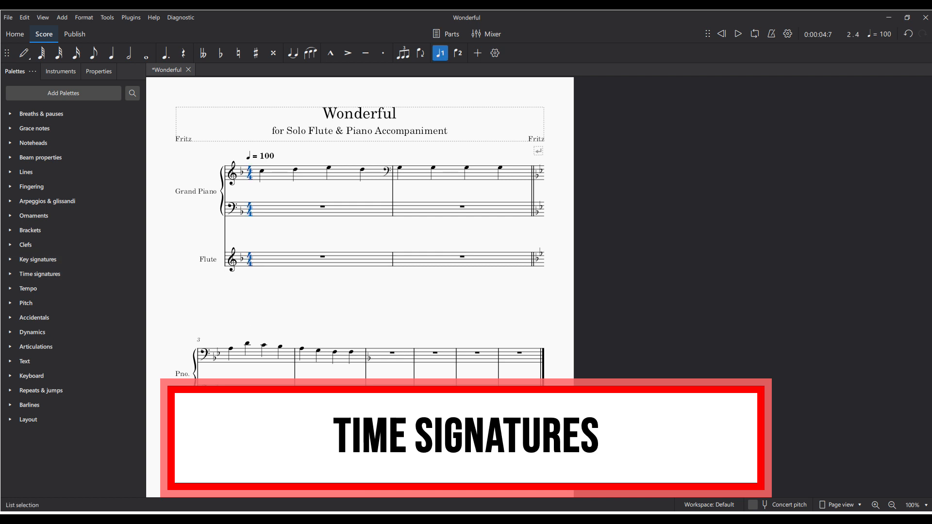
{"action": "key", "text": "Escape"}
{"action": "left_click", "coordinate": [294, 259]}
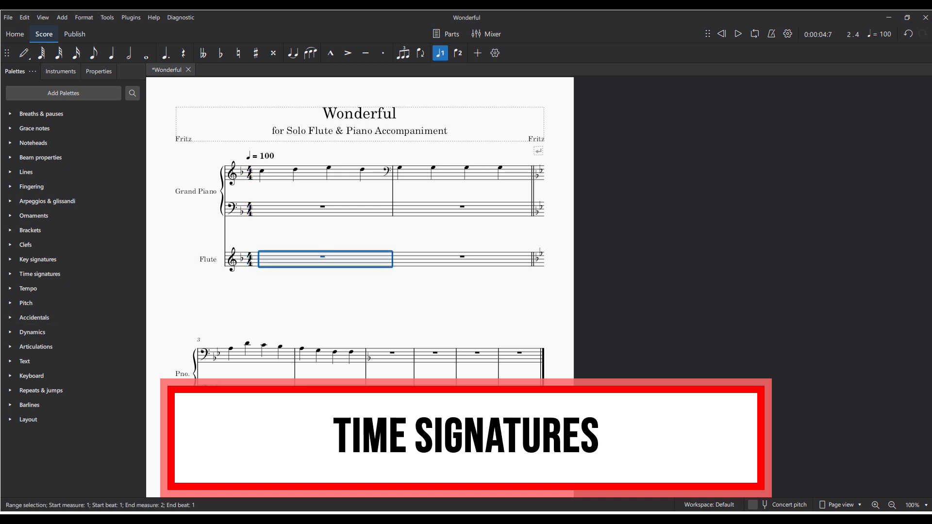
{"action": "key", "text": "Escape"}
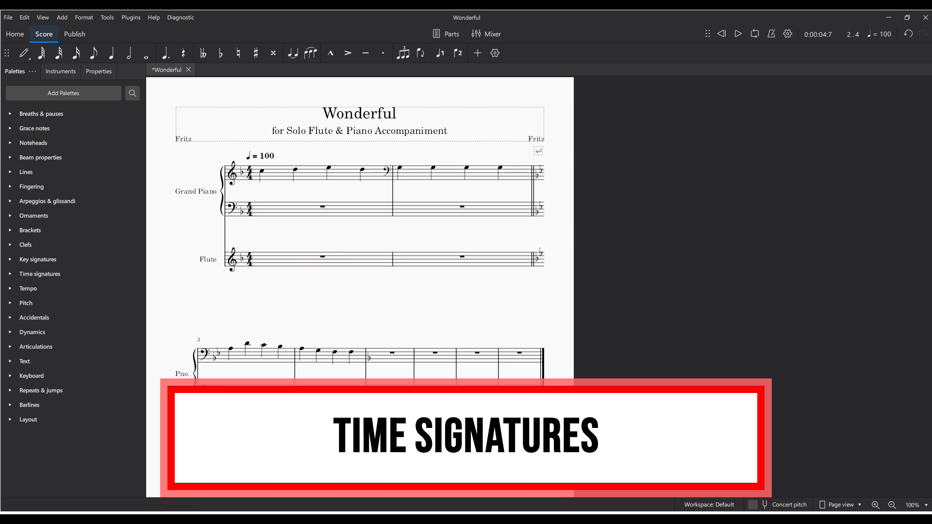
- Try 3/4 and 5/4 as the opening time signature, and return it to 4/4
{"action": "left_click", "coordinate": [10, 274]}
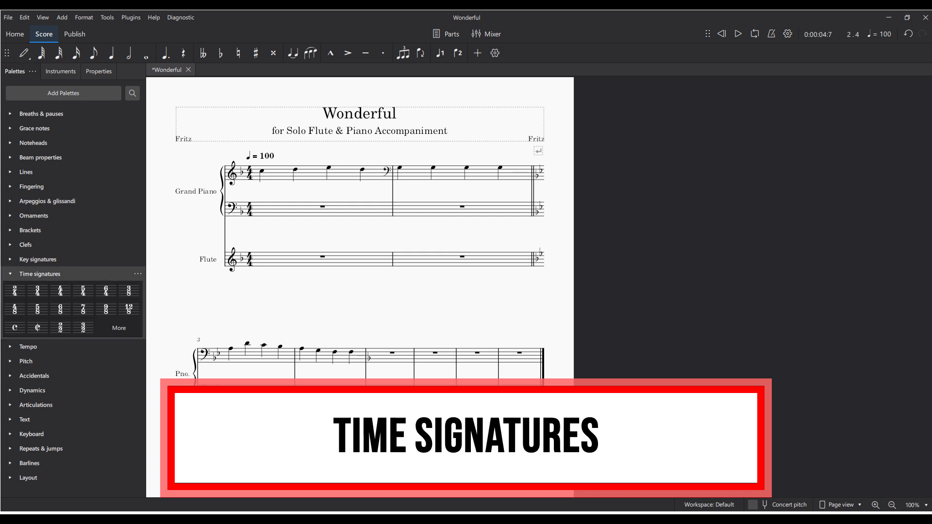
{"action": "left_click", "coordinate": [249, 173]}
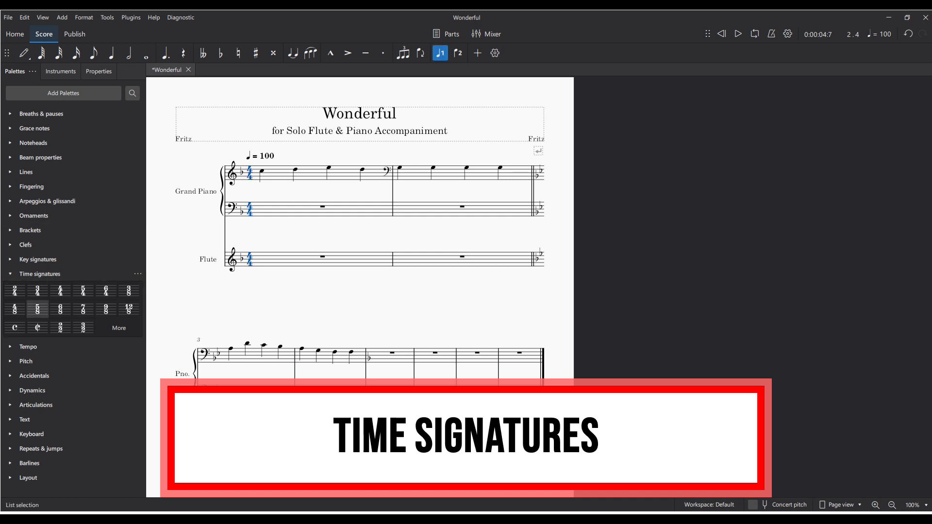
{"action": "left_click", "coordinate": [37, 290]}
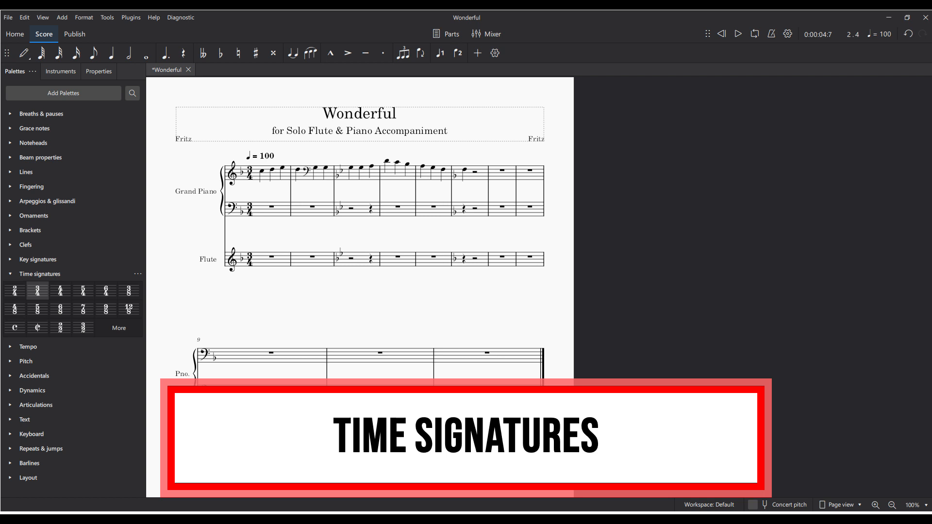
{"action": "left_click", "coordinate": [83, 290]}
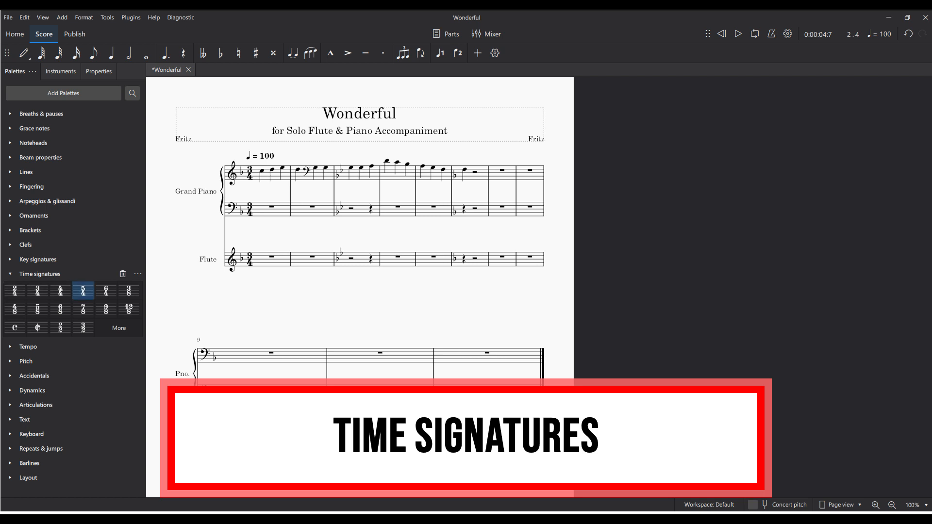
{"action": "left_click", "coordinate": [249, 173]}
{"action": "left_click", "coordinate": [83, 290]}
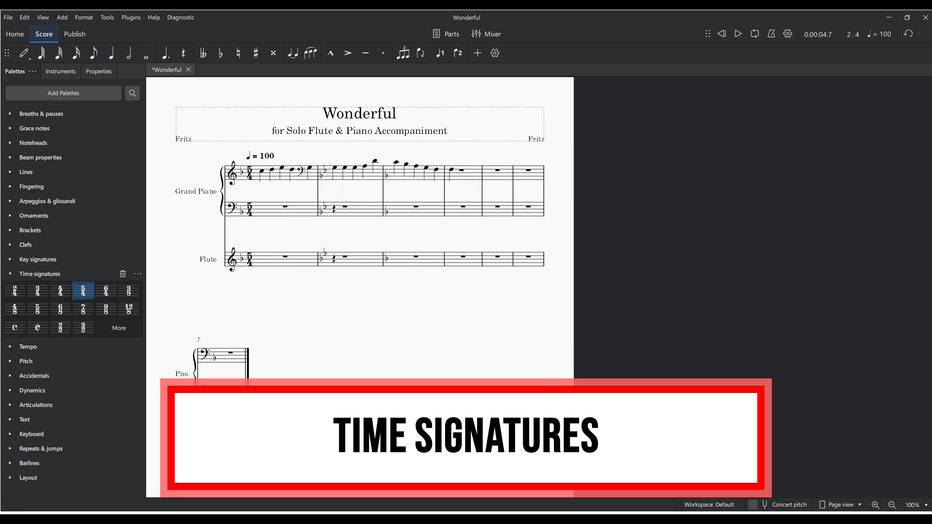
{"action": "left_click", "coordinate": [249, 173]}
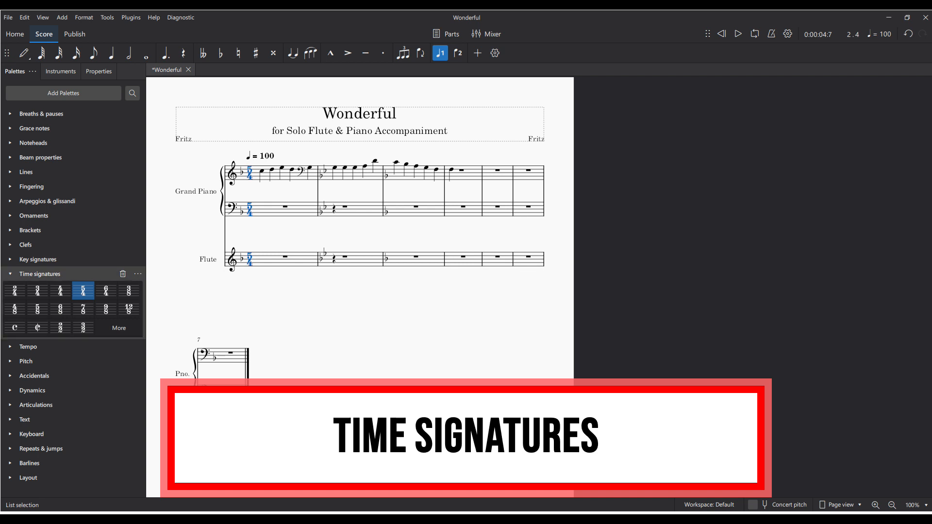
{"action": "left_click", "coordinate": [60, 290]}
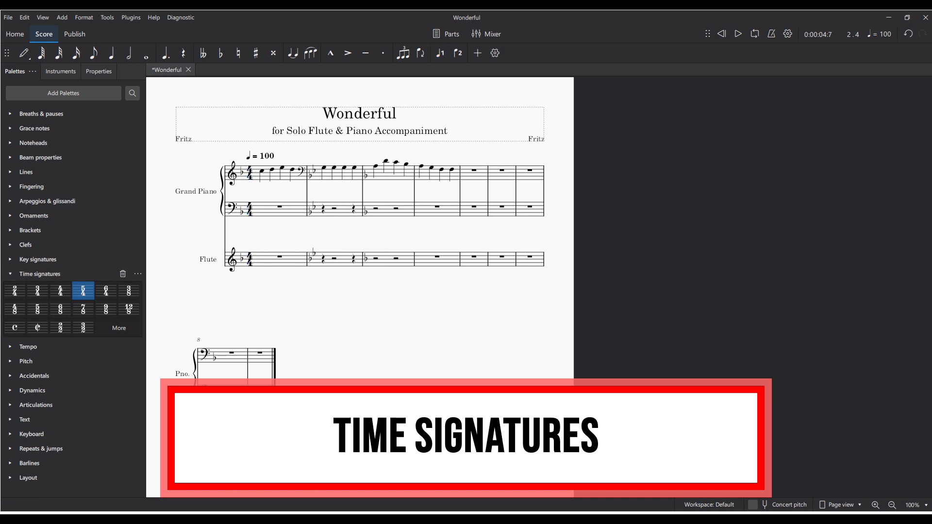
- Apply a 3/4 time signature from measure 3 onward
{"action": "left_click", "coordinate": [473, 170]}
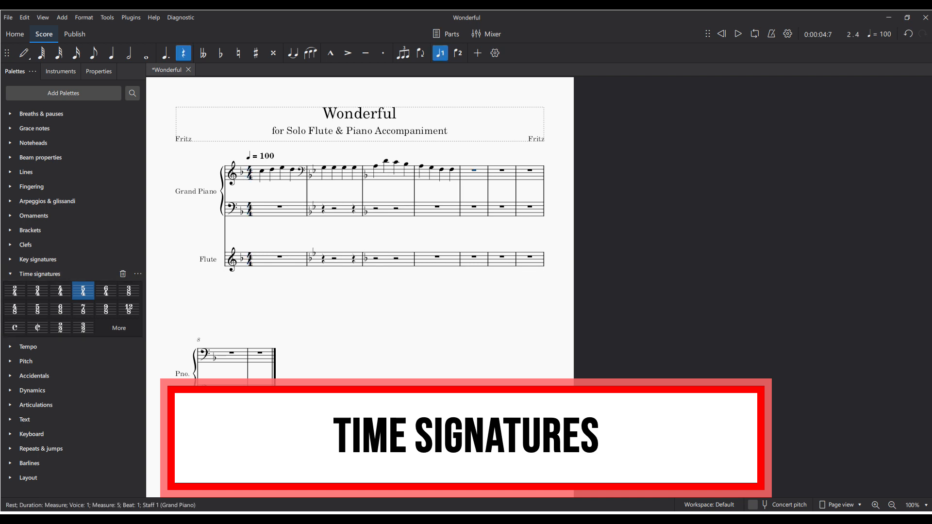
{"action": "left_click", "coordinate": [385, 161]}
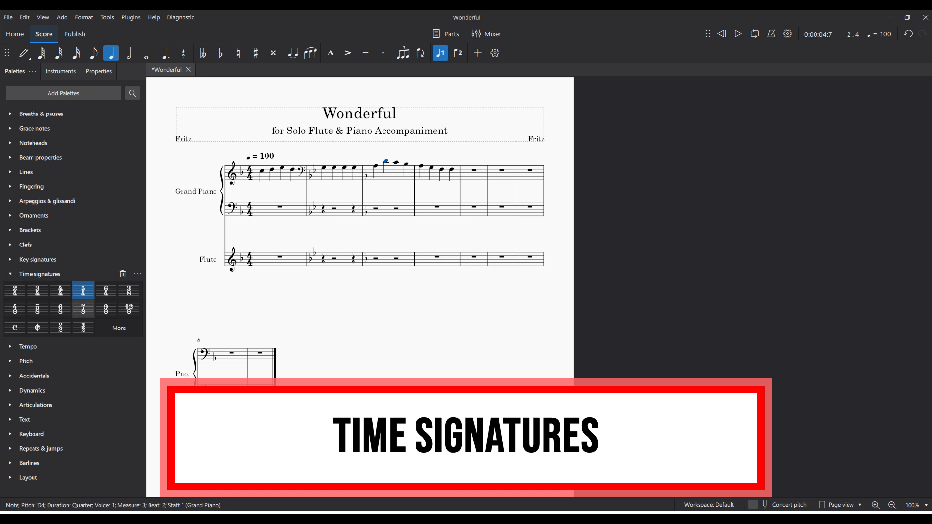
{"action": "left_click", "coordinate": [37, 290]}
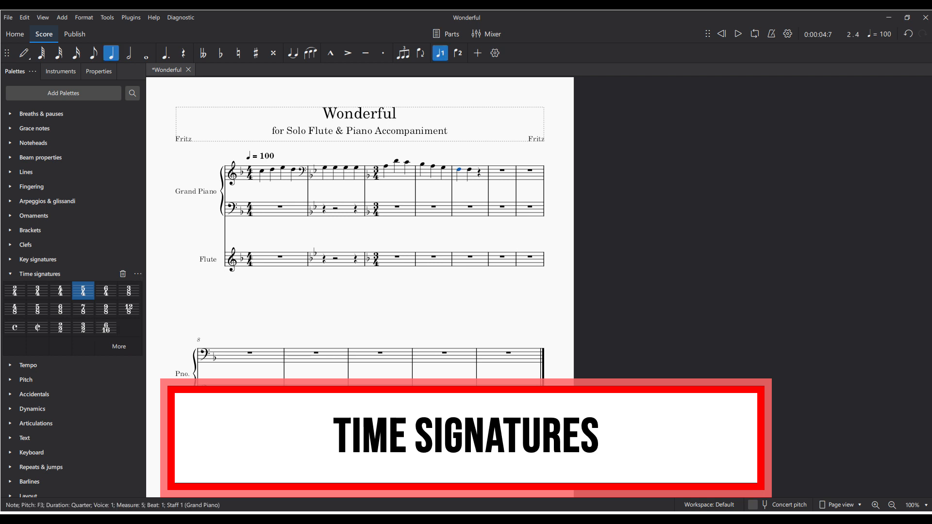
- Apply the custom 6/16 time signature from measure 5, and switch from the time signature list to the tempo markings
{"action": "left_click", "coordinate": [106, 328]}
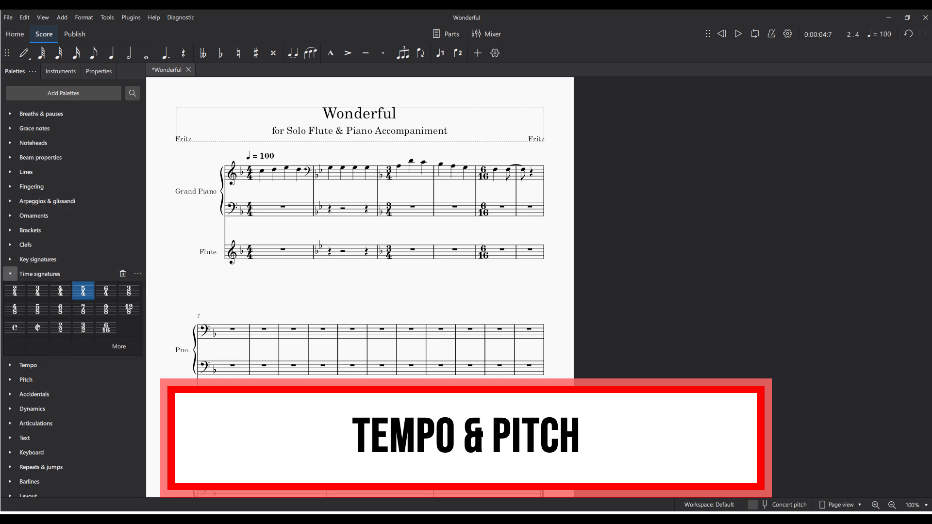
{"action": "left_click", "coordinate": [10, 273]}
{"action": "left_click", "coordinate": [10, 288]}
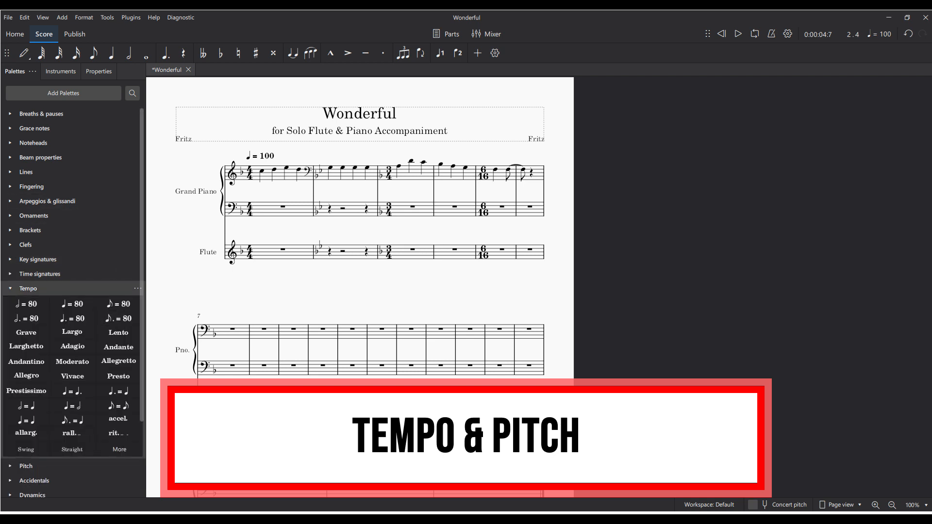
{"action": "left_click", "coordinate": [261, 156]}
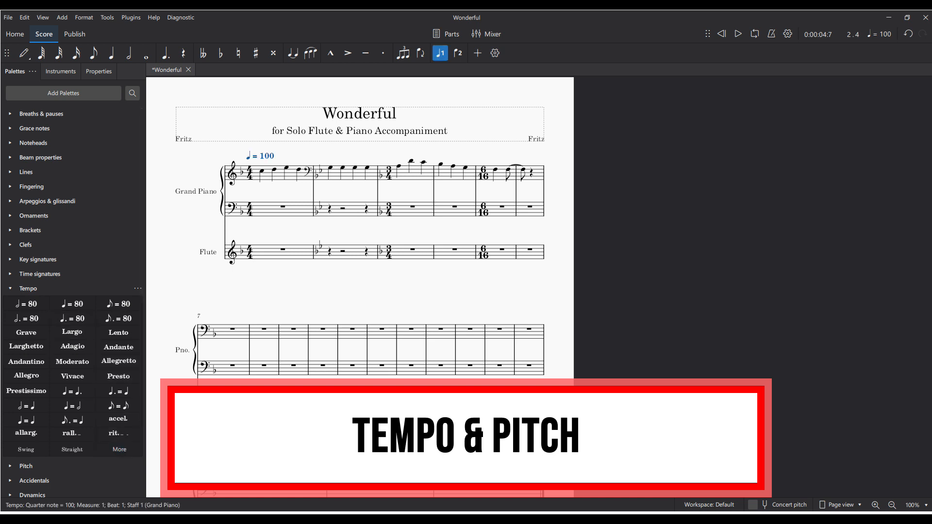
{"action": "double_click", "coordinate": [267, 155]}
{"action": "left_click", "coordinate": [200, 224]}
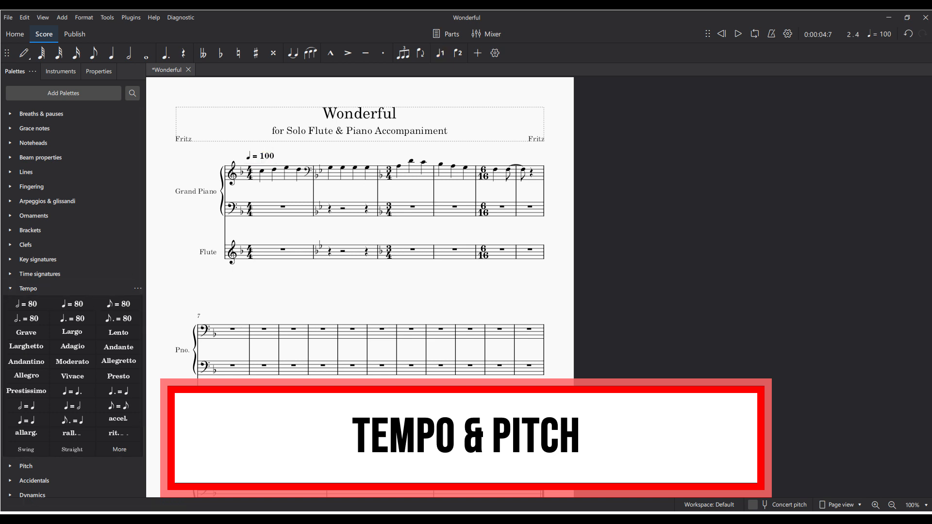
- Add an eighth note = 80 tempo marking at the first note of measure 3 and at the first note of measure 1
{"action": "left_click", "coordinate": [264, 155]}
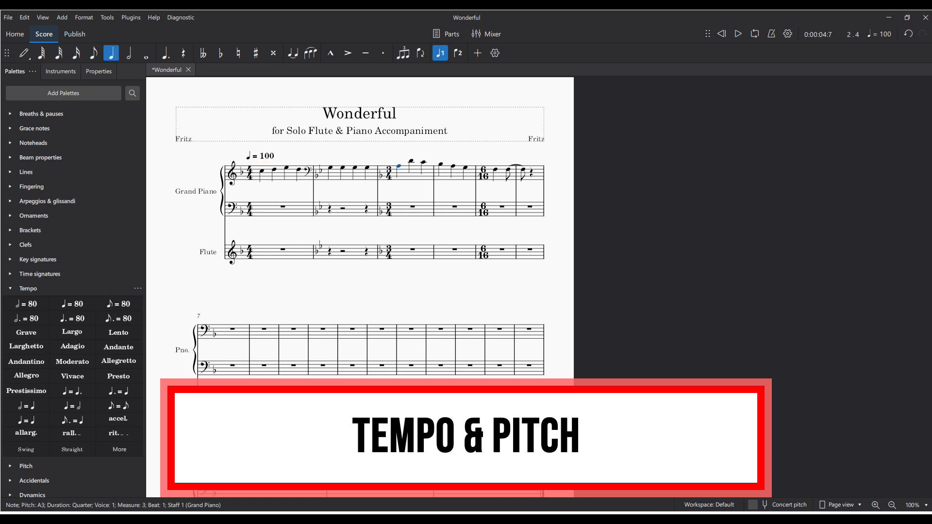
{"action": "left_click", "coordinate": [118, 304]}
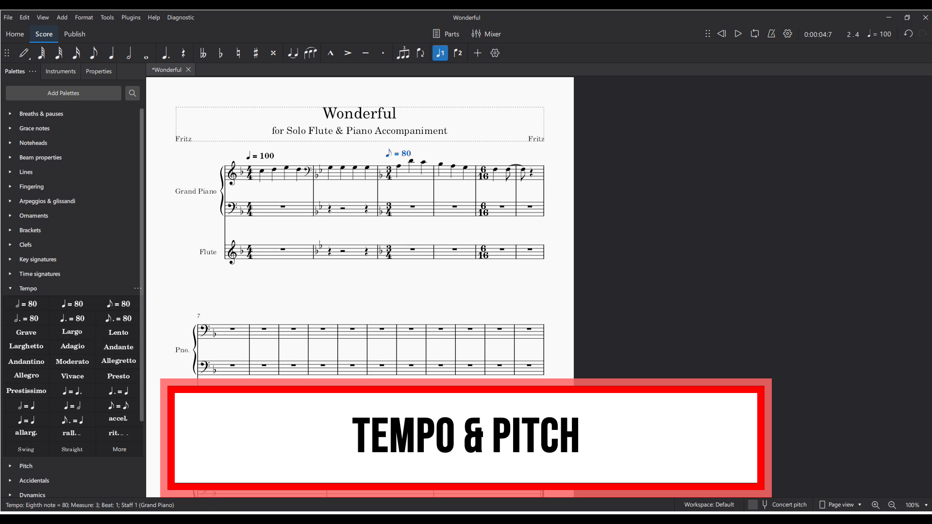
{"action": "left_click", "coordinate": [261, 156]}
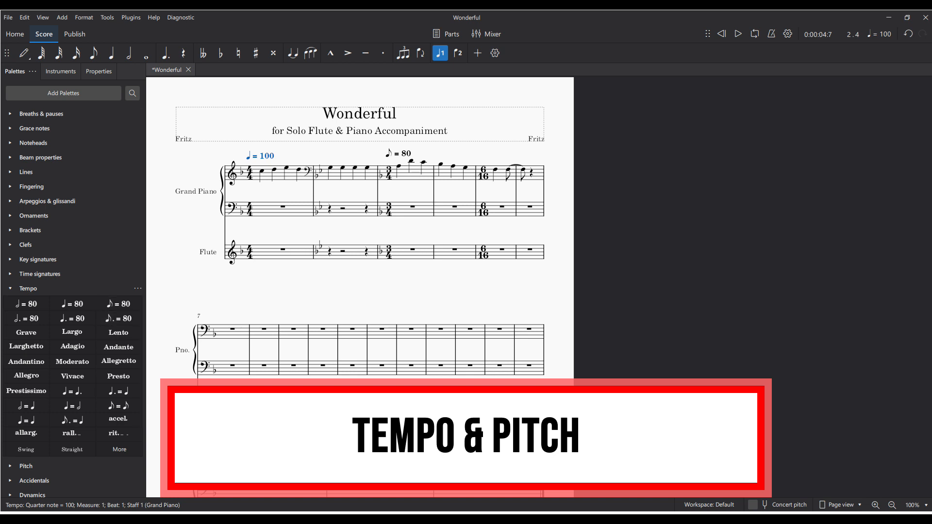
{"action": "left_click", "coordinate": [261, 171]}
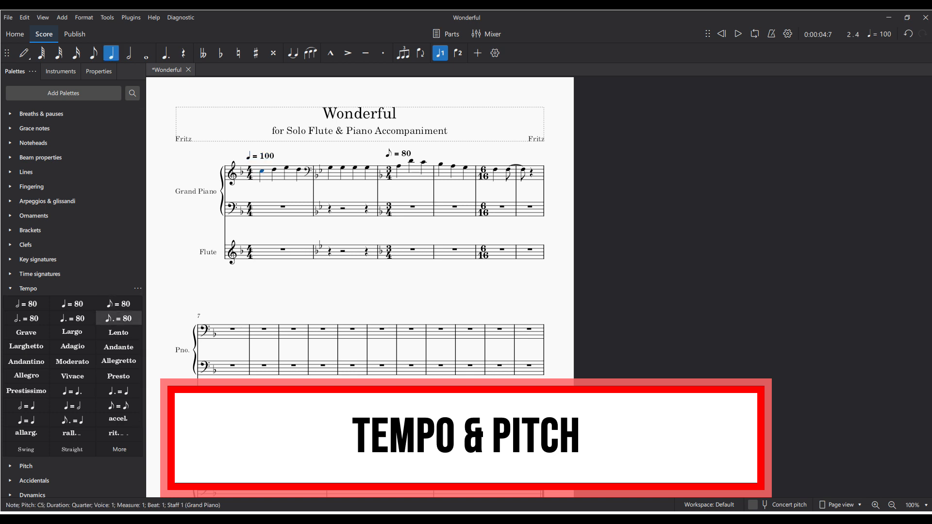
{"action": "left_click", "coordinate": [119, 303]}
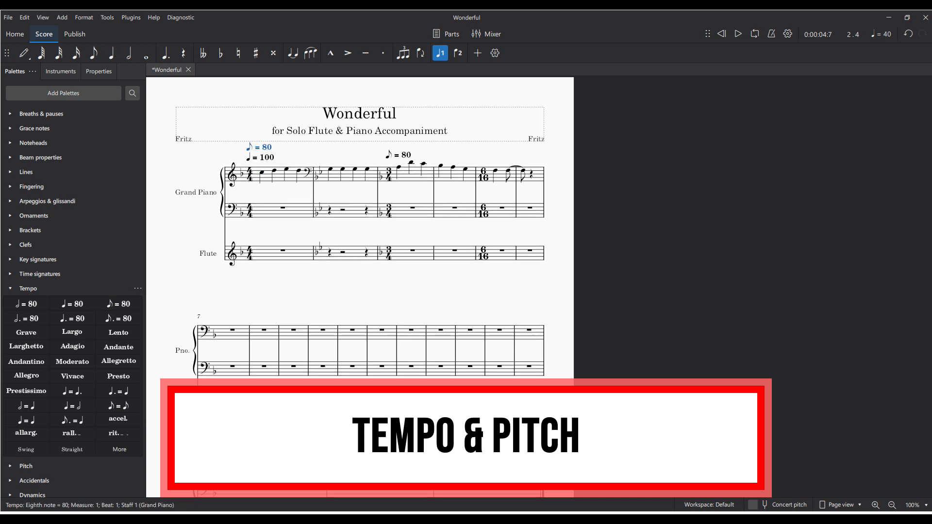
- Delete the quarter note = 100 marking from measure 1 and the eighth note = 80 marking from measure 3
{"action": "left_click", "coordinate": [262, 158]}
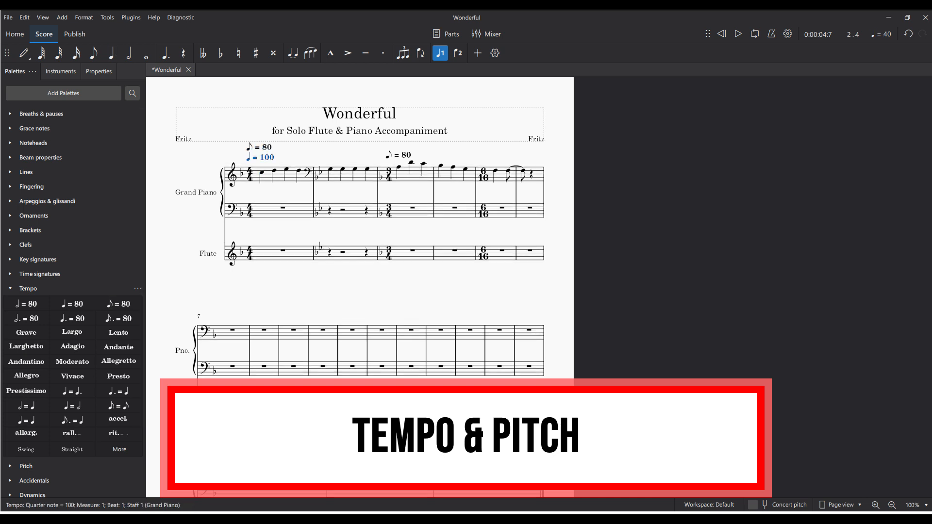
{"action": "key", "text": "Delete"}
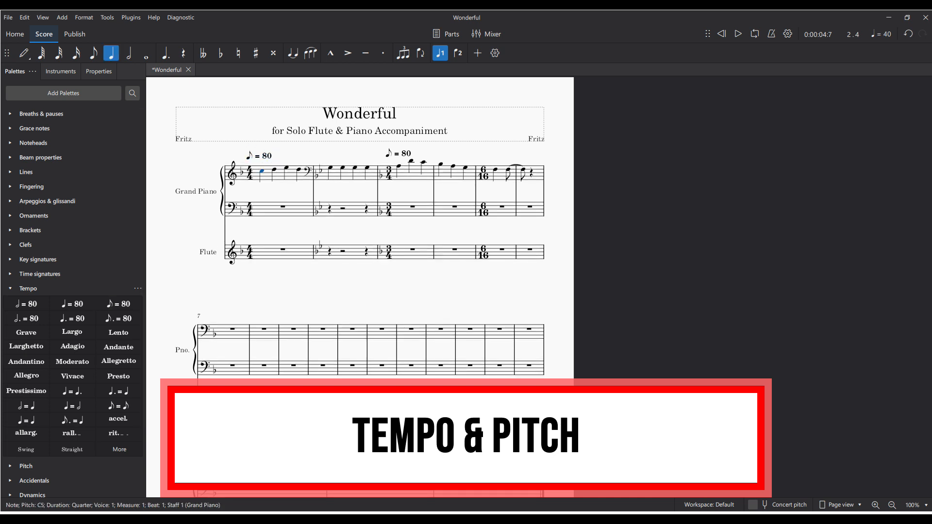
{"action": "left_click", "coordinate": [399, 154]}
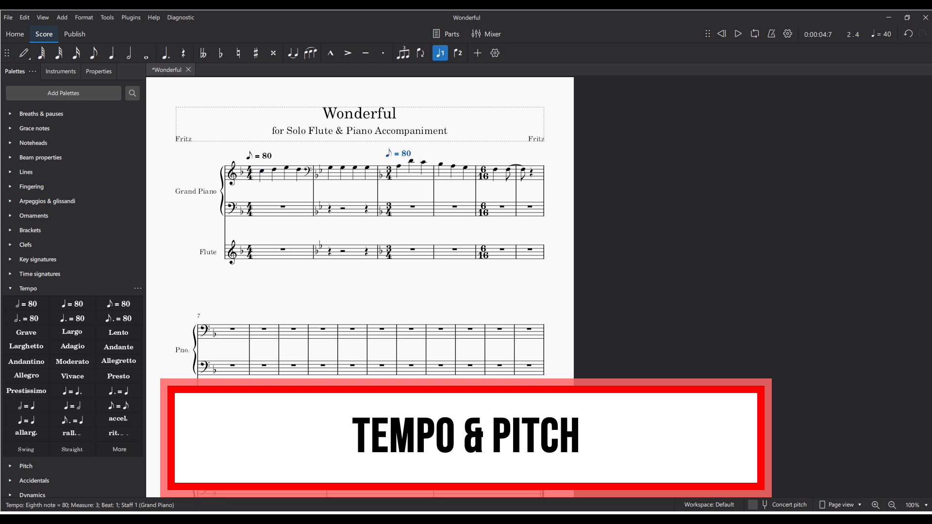
{"action": "key", "text": "Delete"}
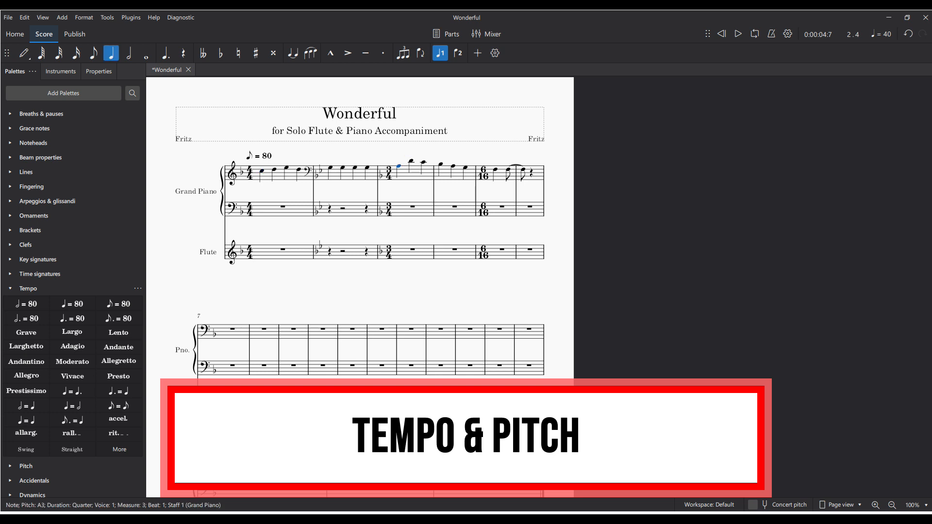
- Change the tempo marking at the start of measure 1 to eighth note = 40
{"action": "left_click", "coordinate": [263, 155]}
{"action": "double_click", "coordinate": [263, 155]}
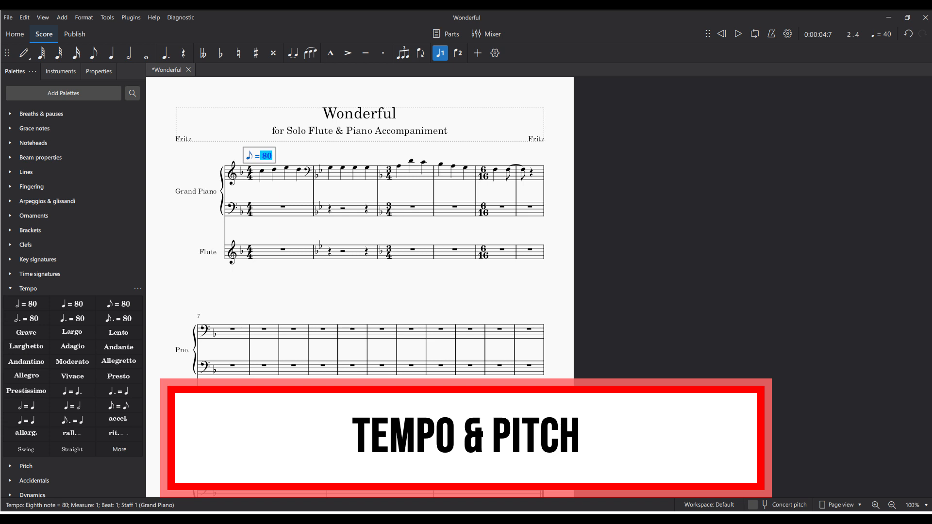
{"action": "type", "text": "40"}
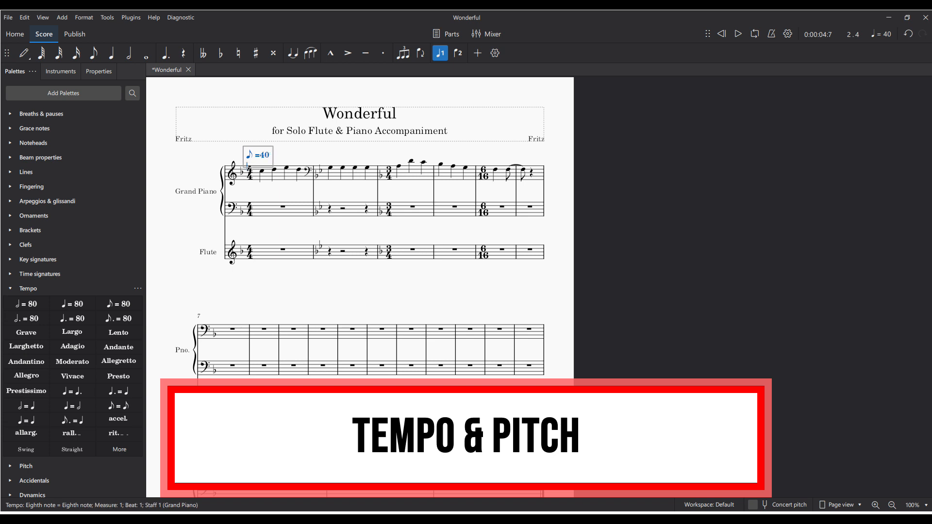
{"action": "key", "text": "Escape"}
{"action": "key", "text": "Escape"}
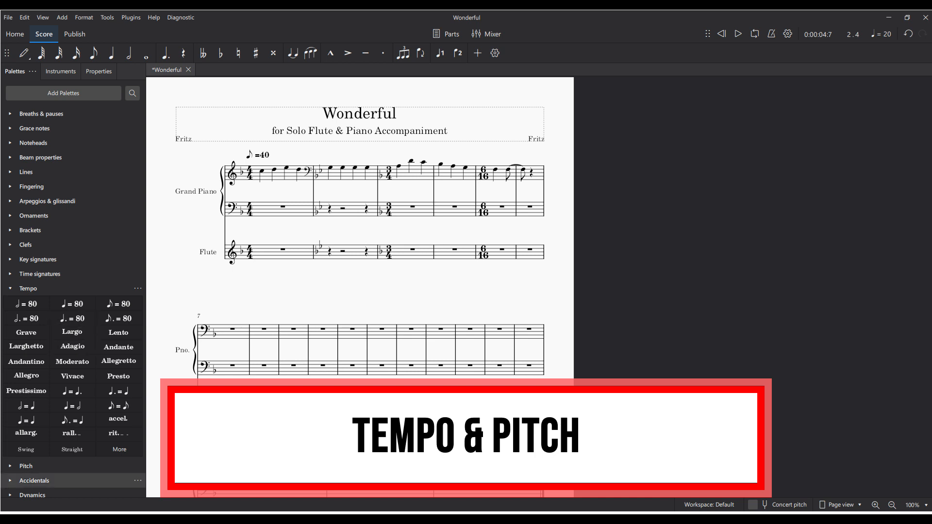
- Expand the Dynamics and Pitch palettes, and collapse the Tempo palette
{"action": "left_click", "coordinate": [49, 494]}
{"action": "scroll", "coordinate": [28, 290], "scroll_direction": "down", "scroll_amount": 1}
{"action": "left_click", "coordinate": [11, 281]}
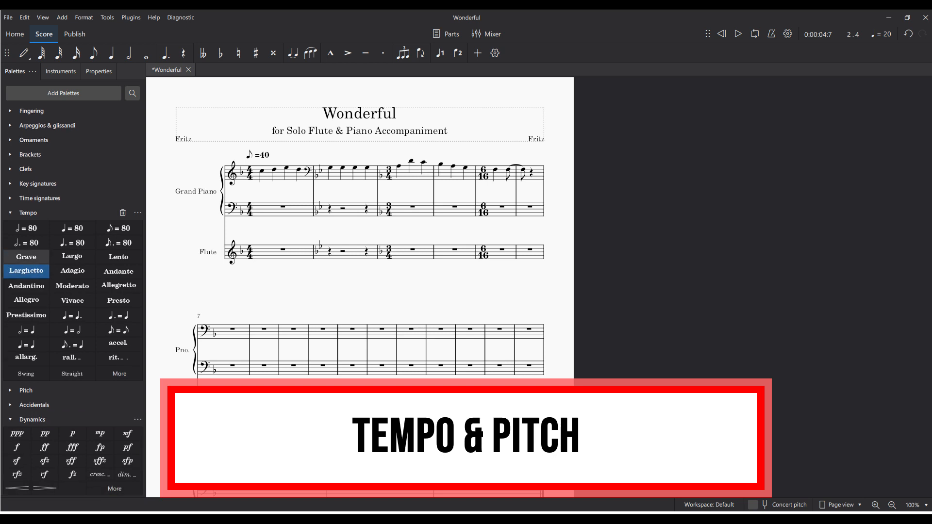
{"action": "left_click", "coordinate": [10, 213]}
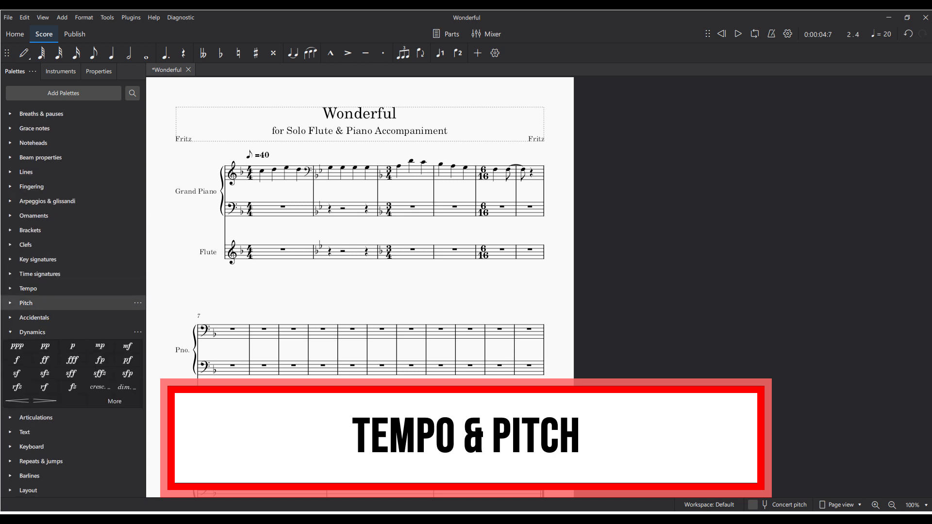
{"action": "left_click", "coordinate": [11, 303]}
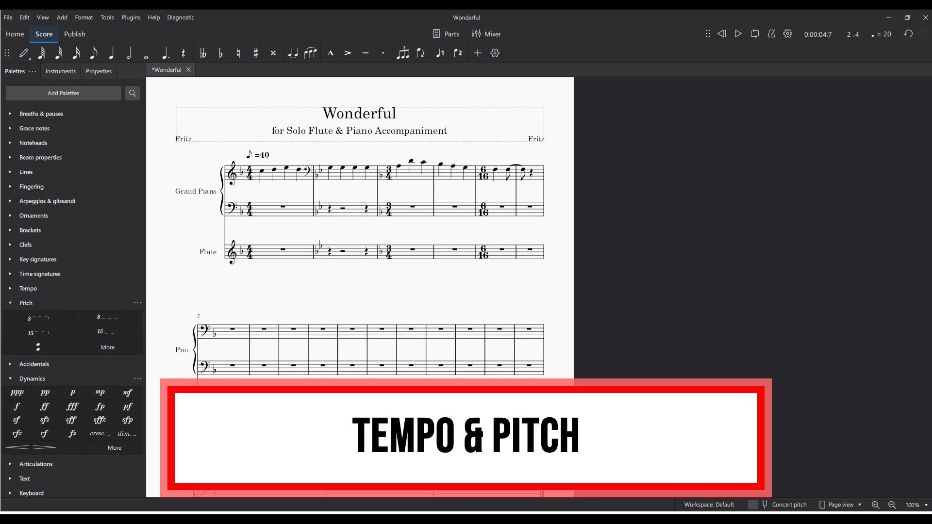
- Apply an 8va line above measure 1 of the upper piano staff, and check notes in measures 1 and 2
{"action": "left_click", "coordinate": [262, 171]}
{"action": "left_click", "coordinate": [298, 170]}
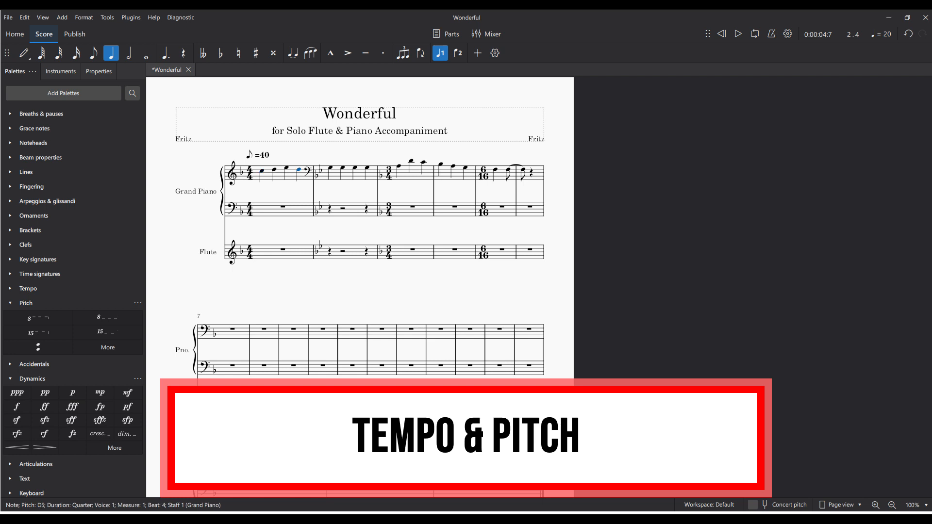
{"action": "left_click", "coordinate": [291, 175]}
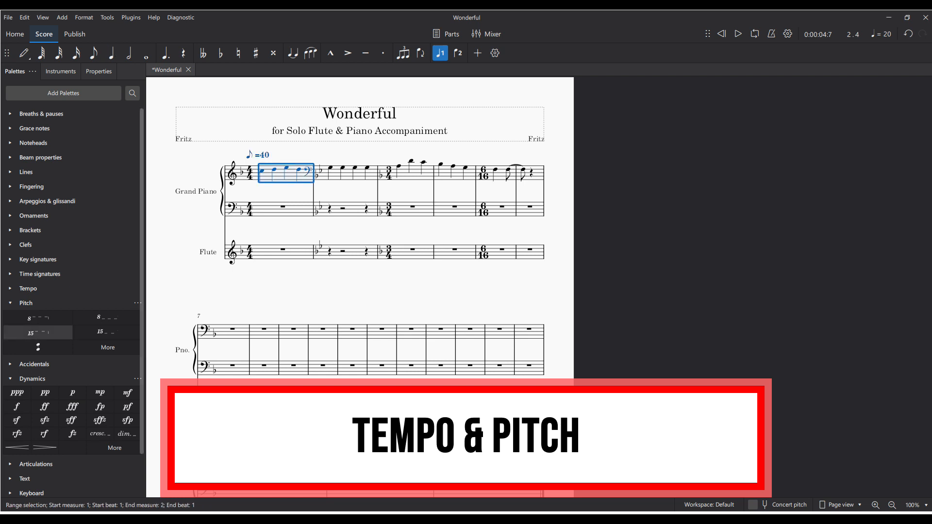
{"action": "left_click", "coordinate": [38, 318]}
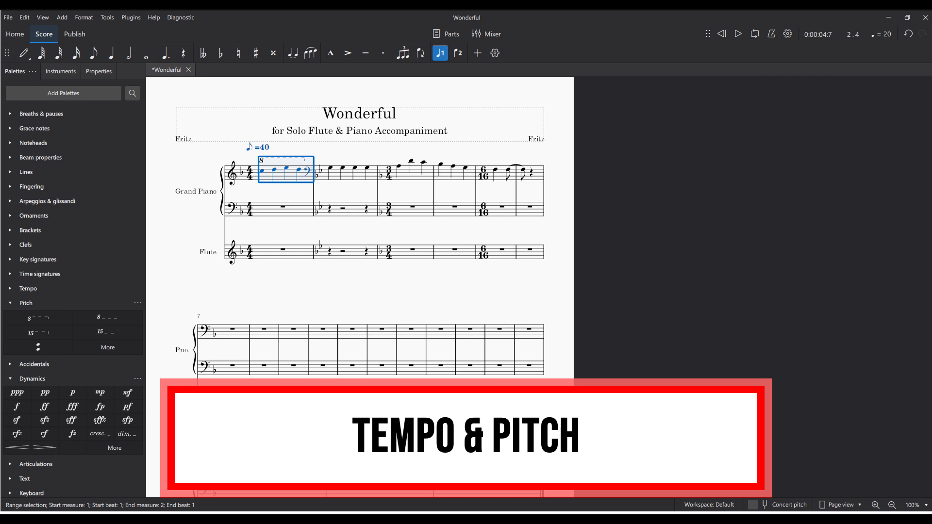
{"action": "left_click", "coordinate": [261, 170]}
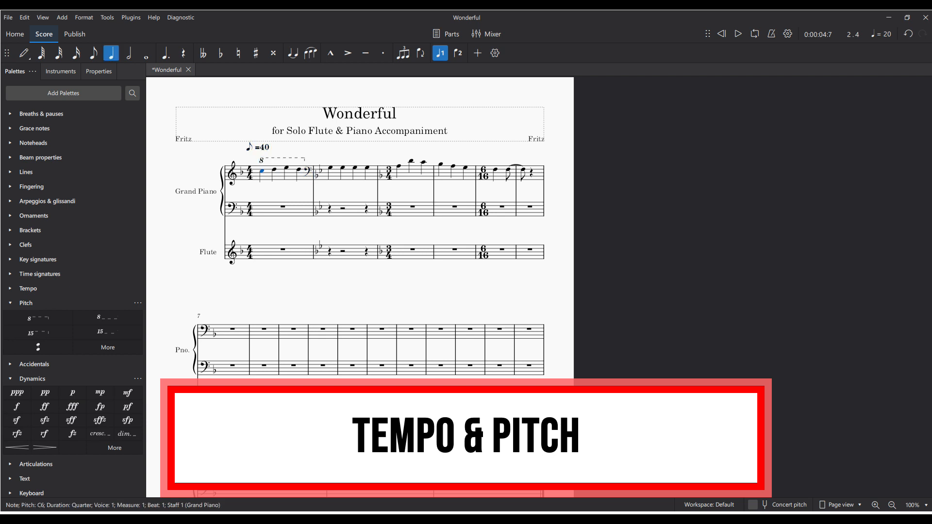
{"action": "left_click", "coordinate": [330, 168]}
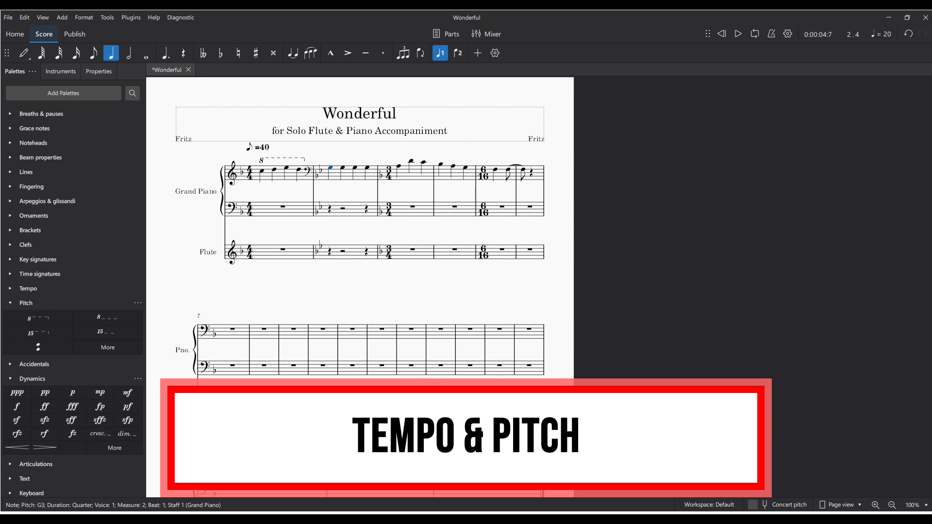
{"action": "left_click", "coordinate": [367, 168], "text": "shift"}
{"action": "key", "text": "Escape"}
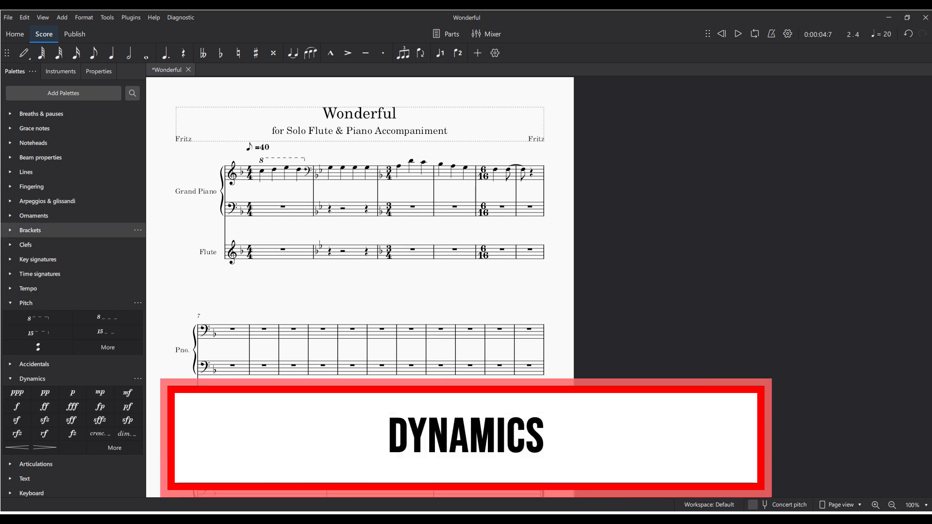
- Add a piano (p) dynamic to the first note of measure 1 in the upper piano staff
{"action": "left_click", "coordinate": [262, 171]}
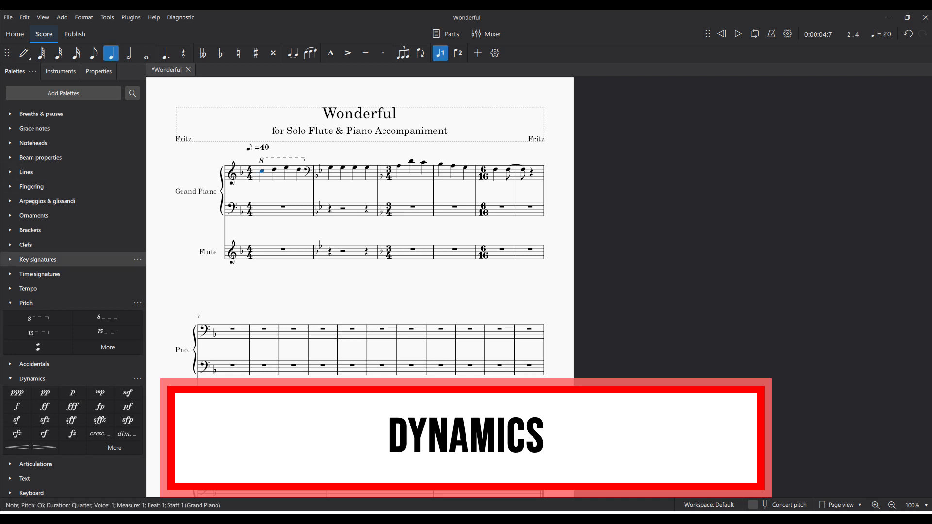
{"action": "left_click", "coordinate": [10, 303]}
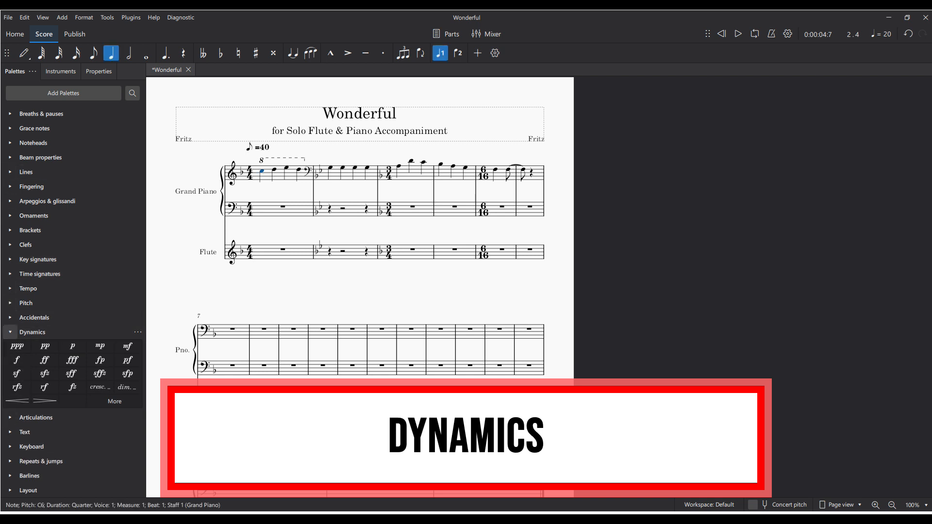
{"action": "left_click", "coordinate": [73, 346]}
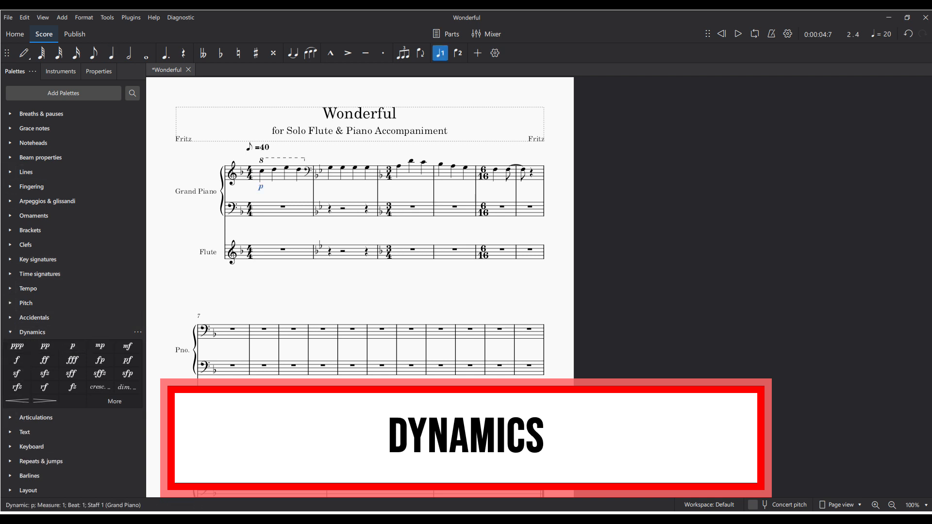
- Add a crescendo hairpin under measure 2 and a diminuendo hairpin under measure 3 of the upper piano staff
{"action": "left_click", "coordinate": [349, 175]}
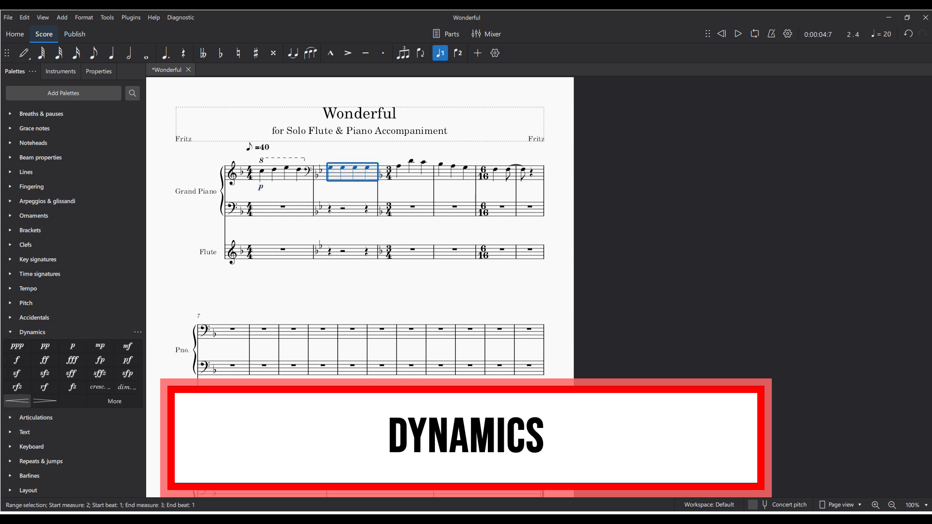
{"action": "left_click", "coordinate": [17, 401]}
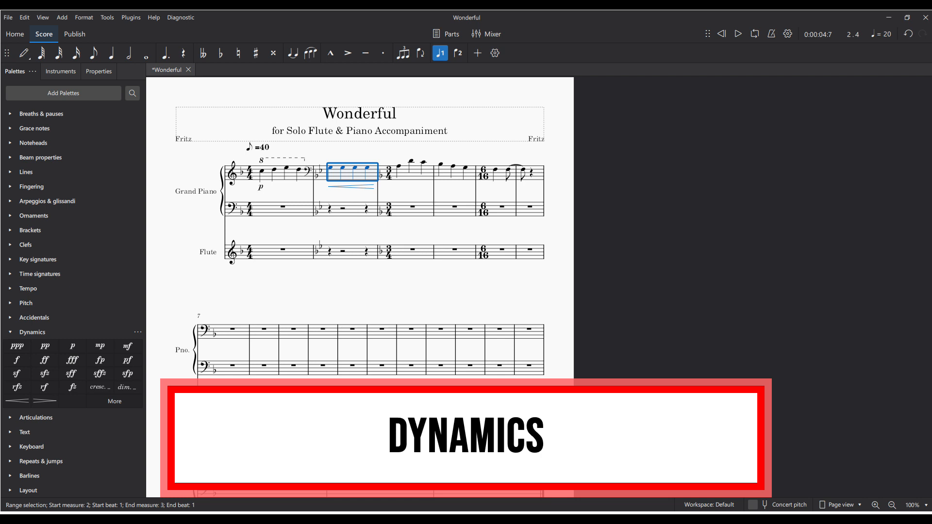
{"action": "left_click", "coordinate": [415, 176]}
{"action": "left_click", "coordinate": [45, 401]}
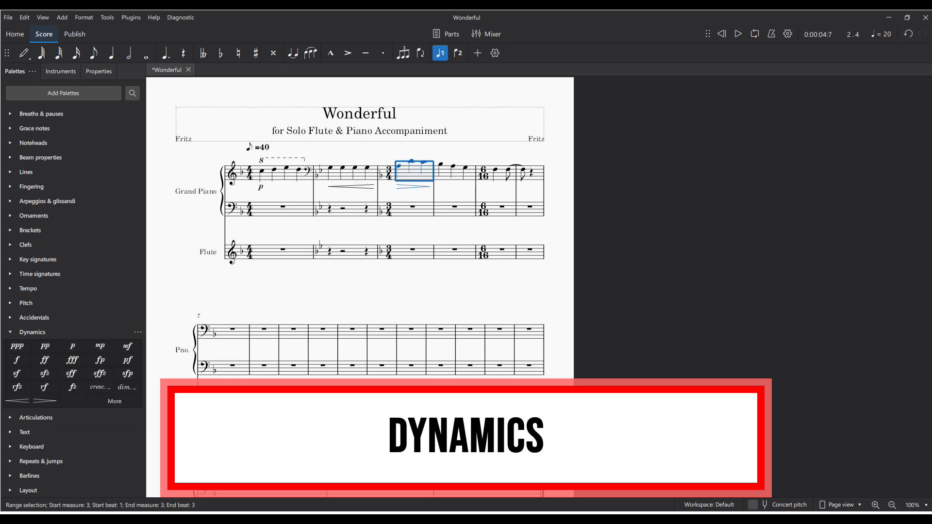
- Lower the first note of measure 1 in the upper piano staff by one step to B♭5
{"action": "left_click_drag", "start_coordinate": [261, 171], "coordinate": [261, 173]}
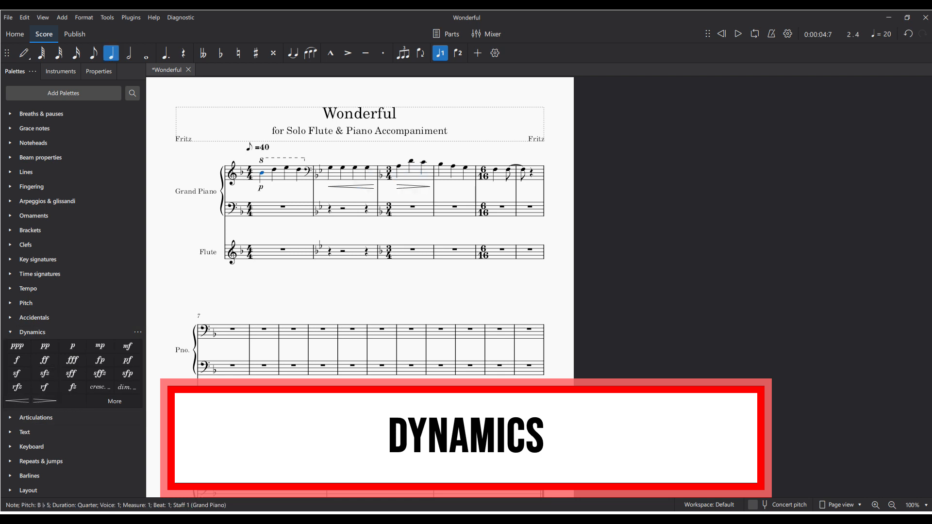